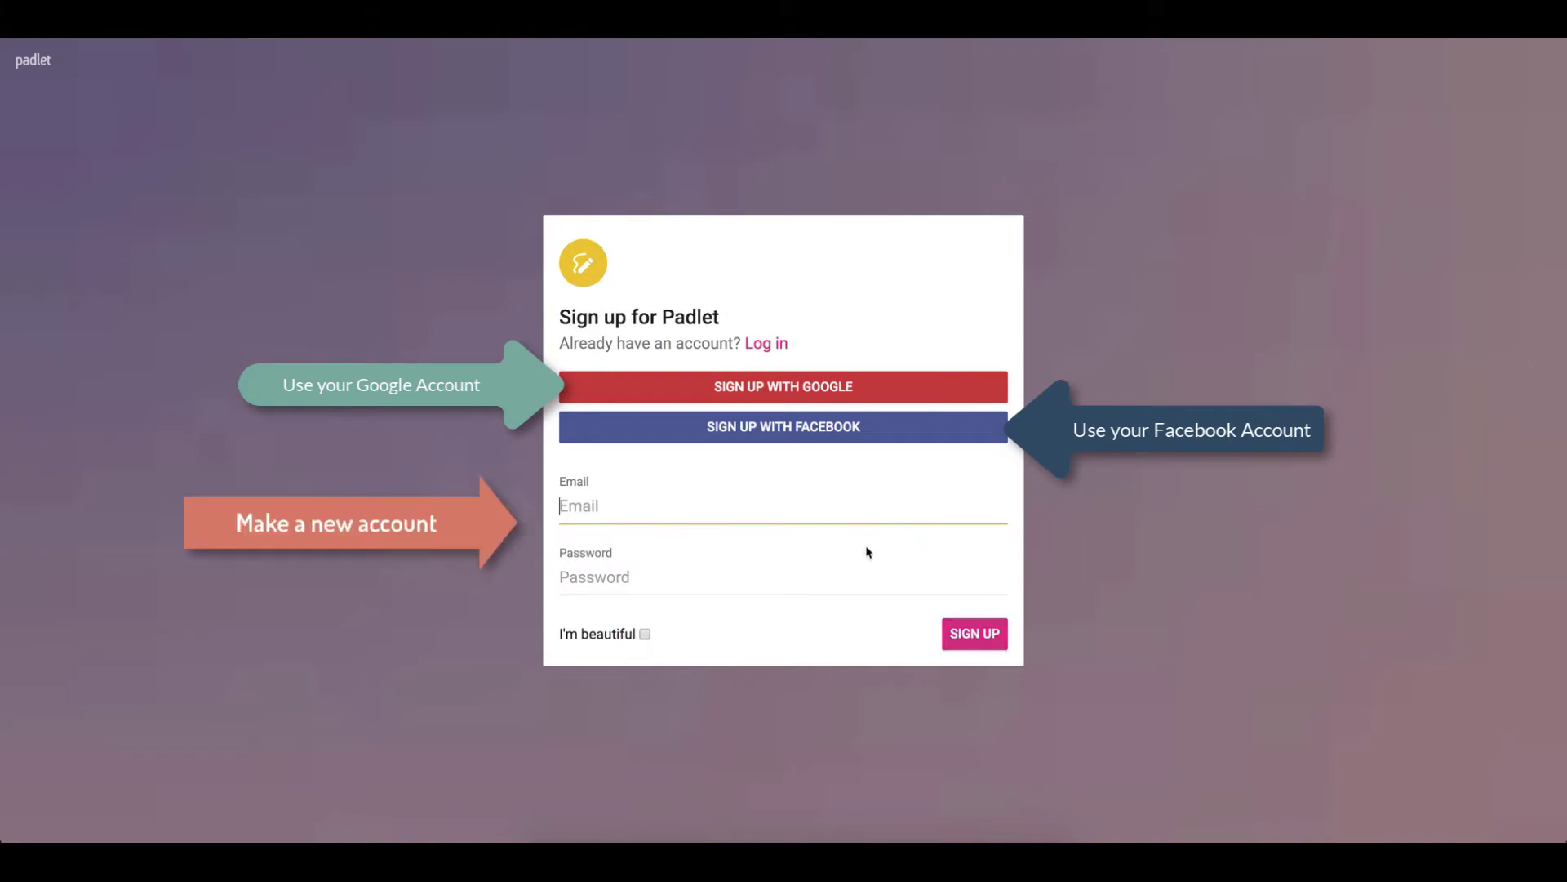
Start signing up for a new Padlet account from the landing page.
left_click(957, 639)
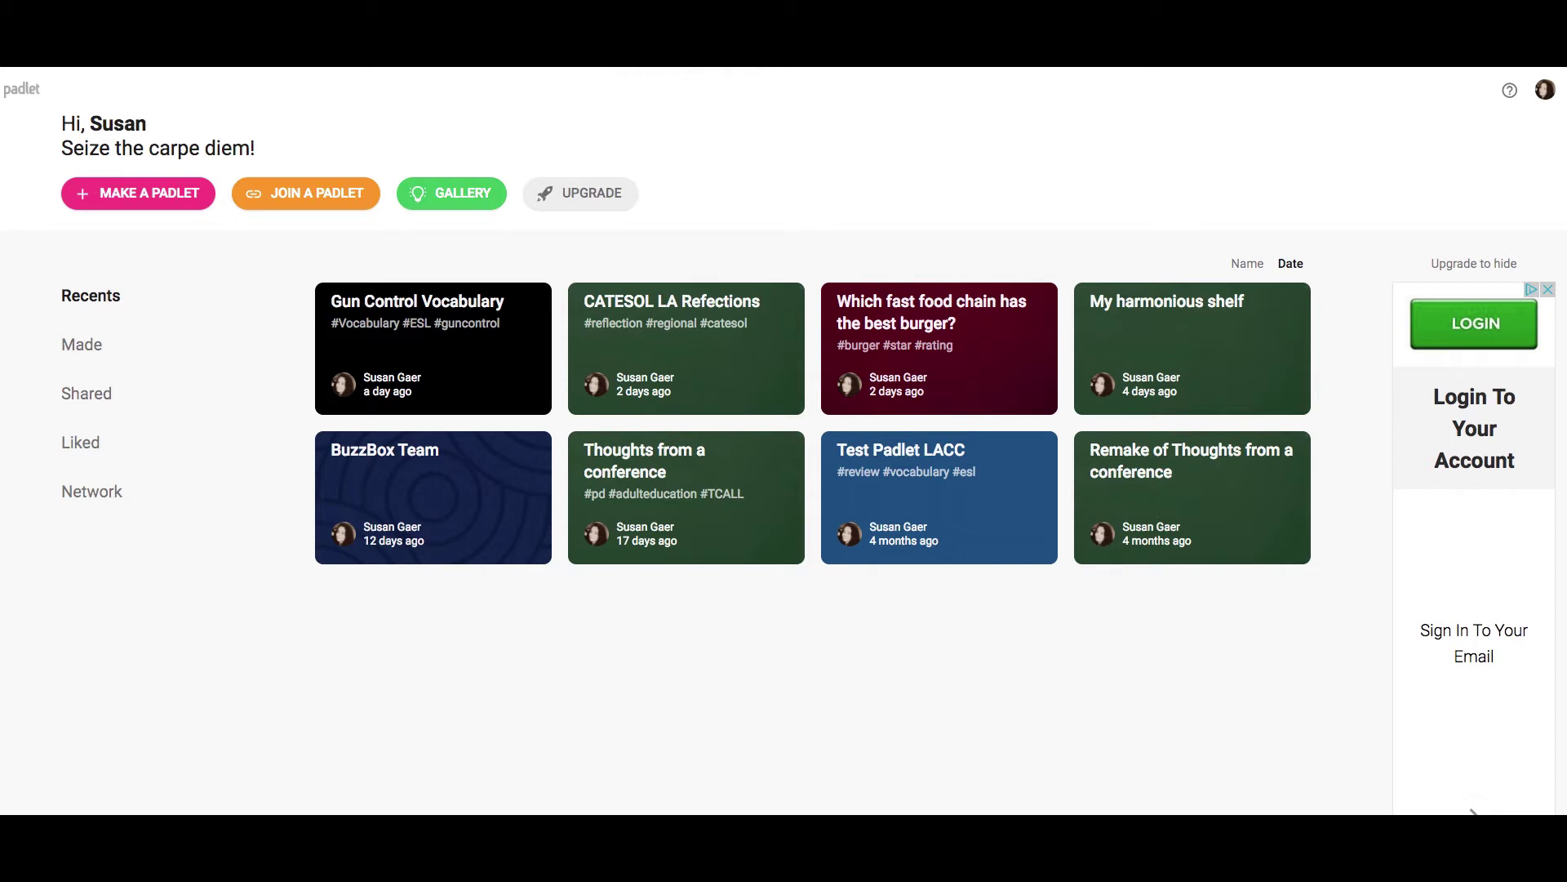
Make a new padlet with the Shelf layout and close the Modify panel.
left_click(171, 203)
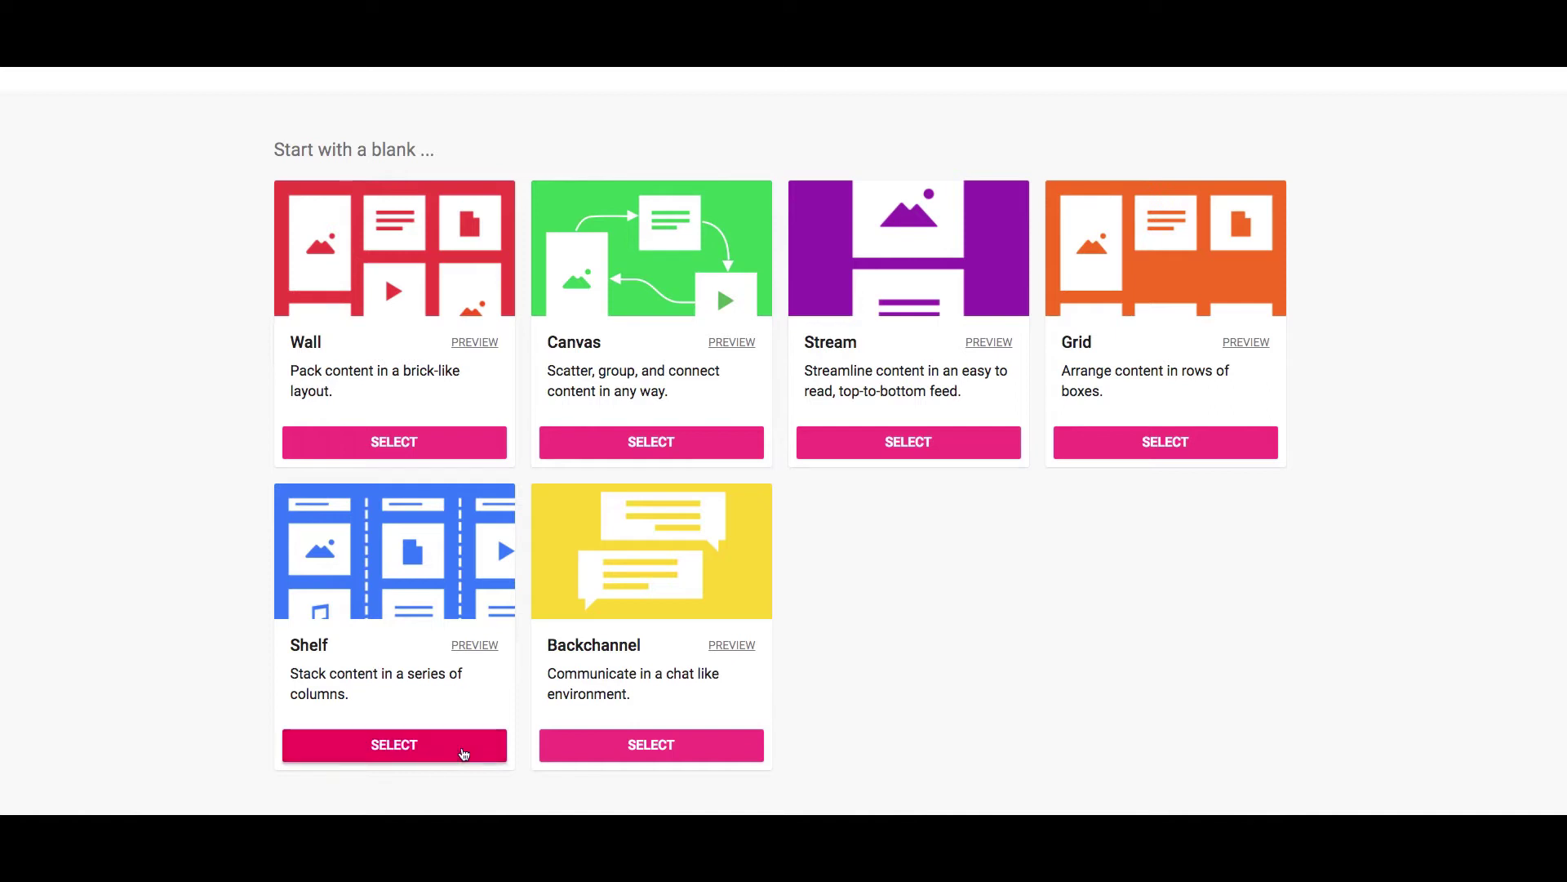
left_click(412, 741)
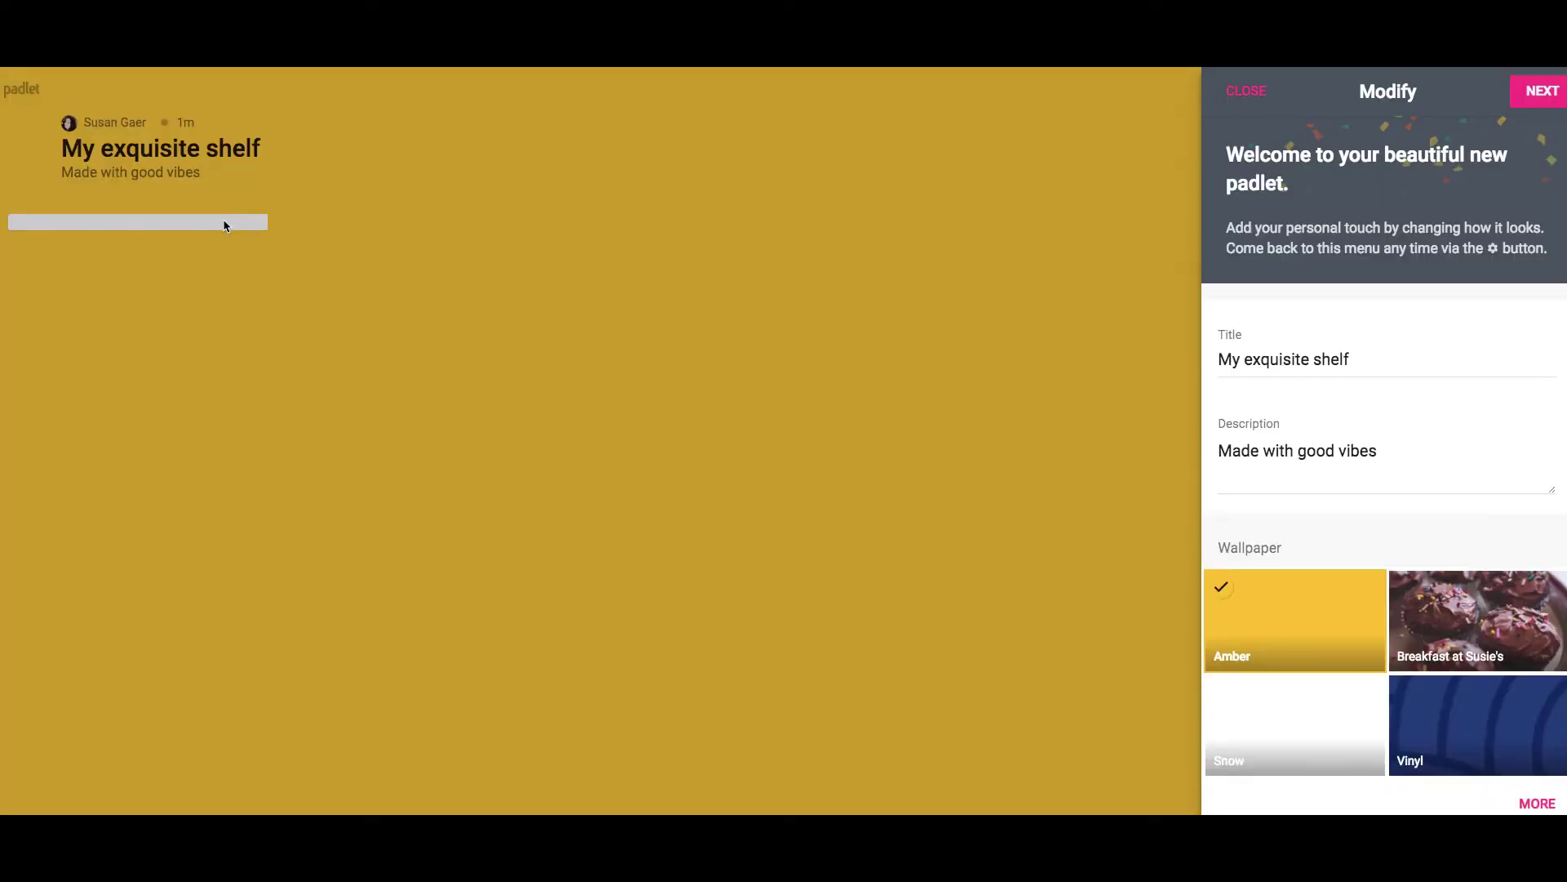
left_click(226, 226)
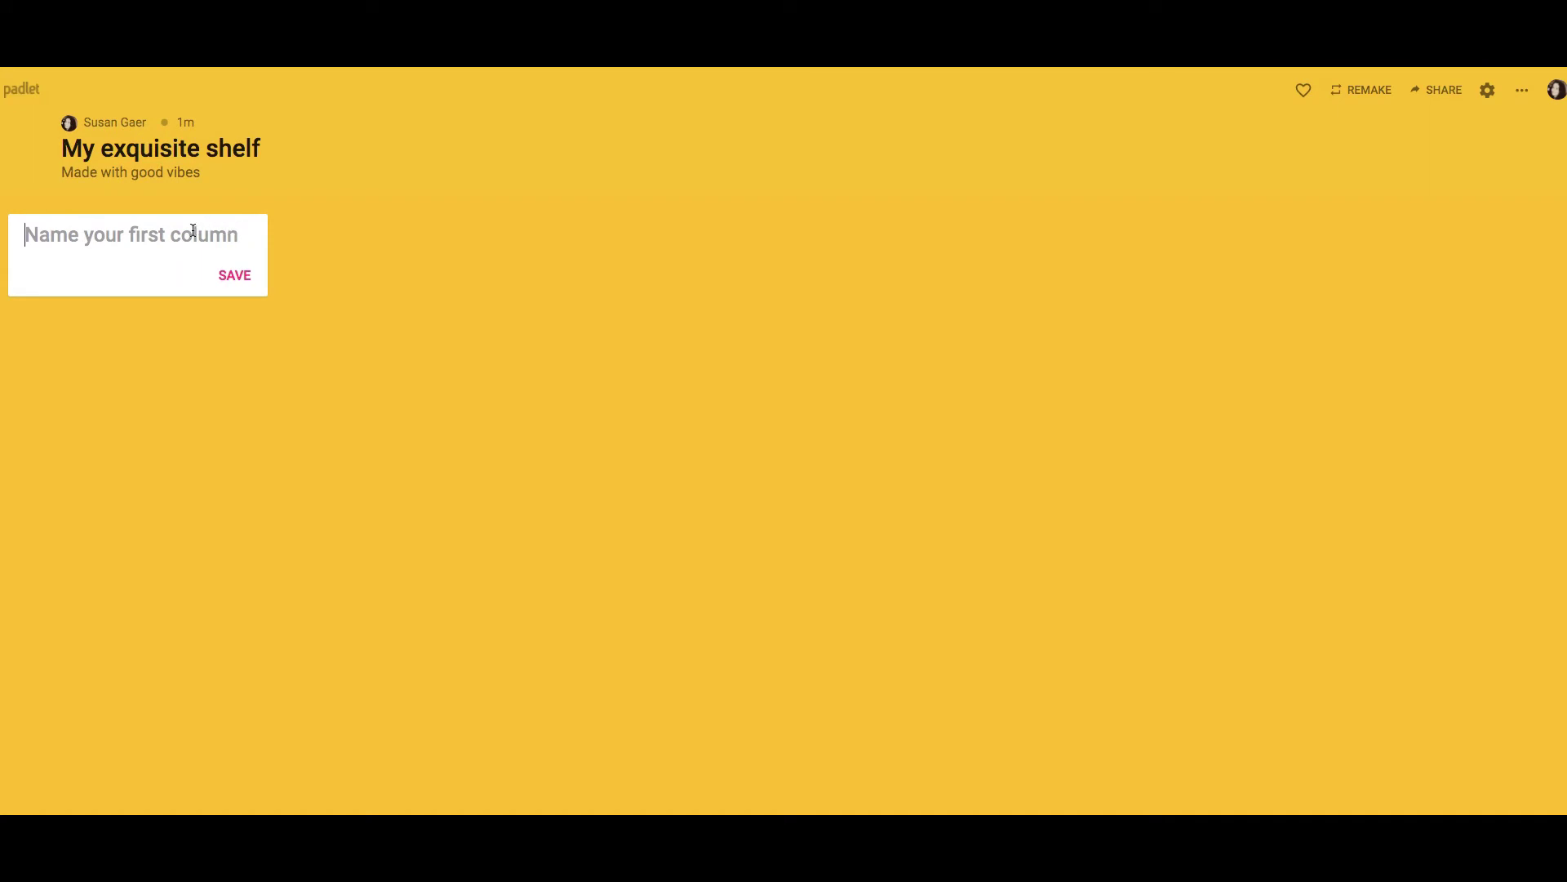
Name the first shelf column 'New Word'.
type("Mew")
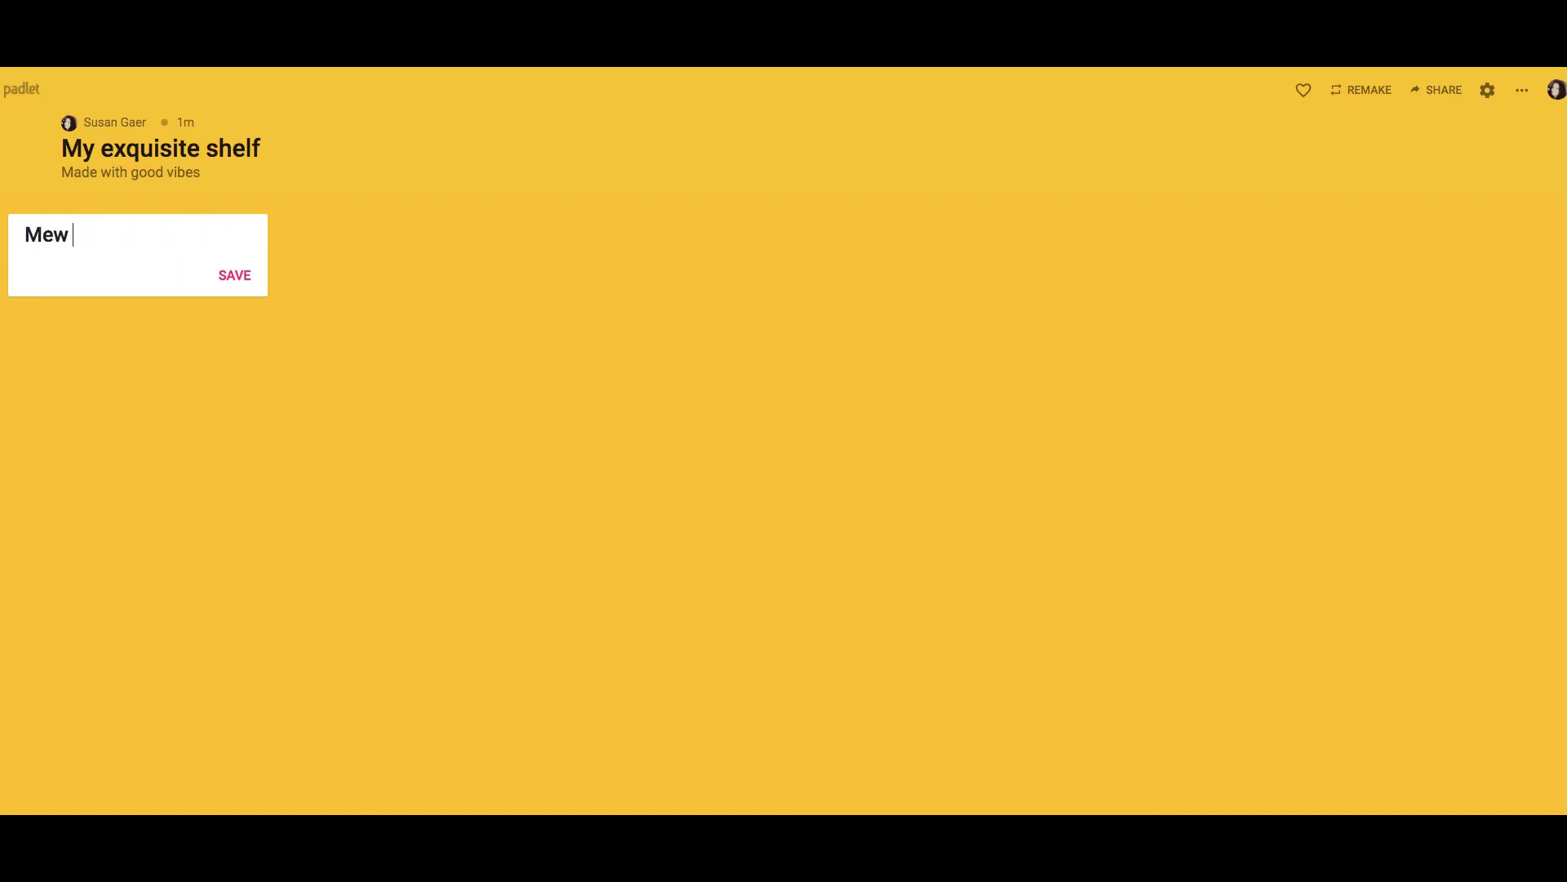
key("BackSpace")
key("BackSpace")
key("BackSpace")
type("New Word")
left_click(237, 275)
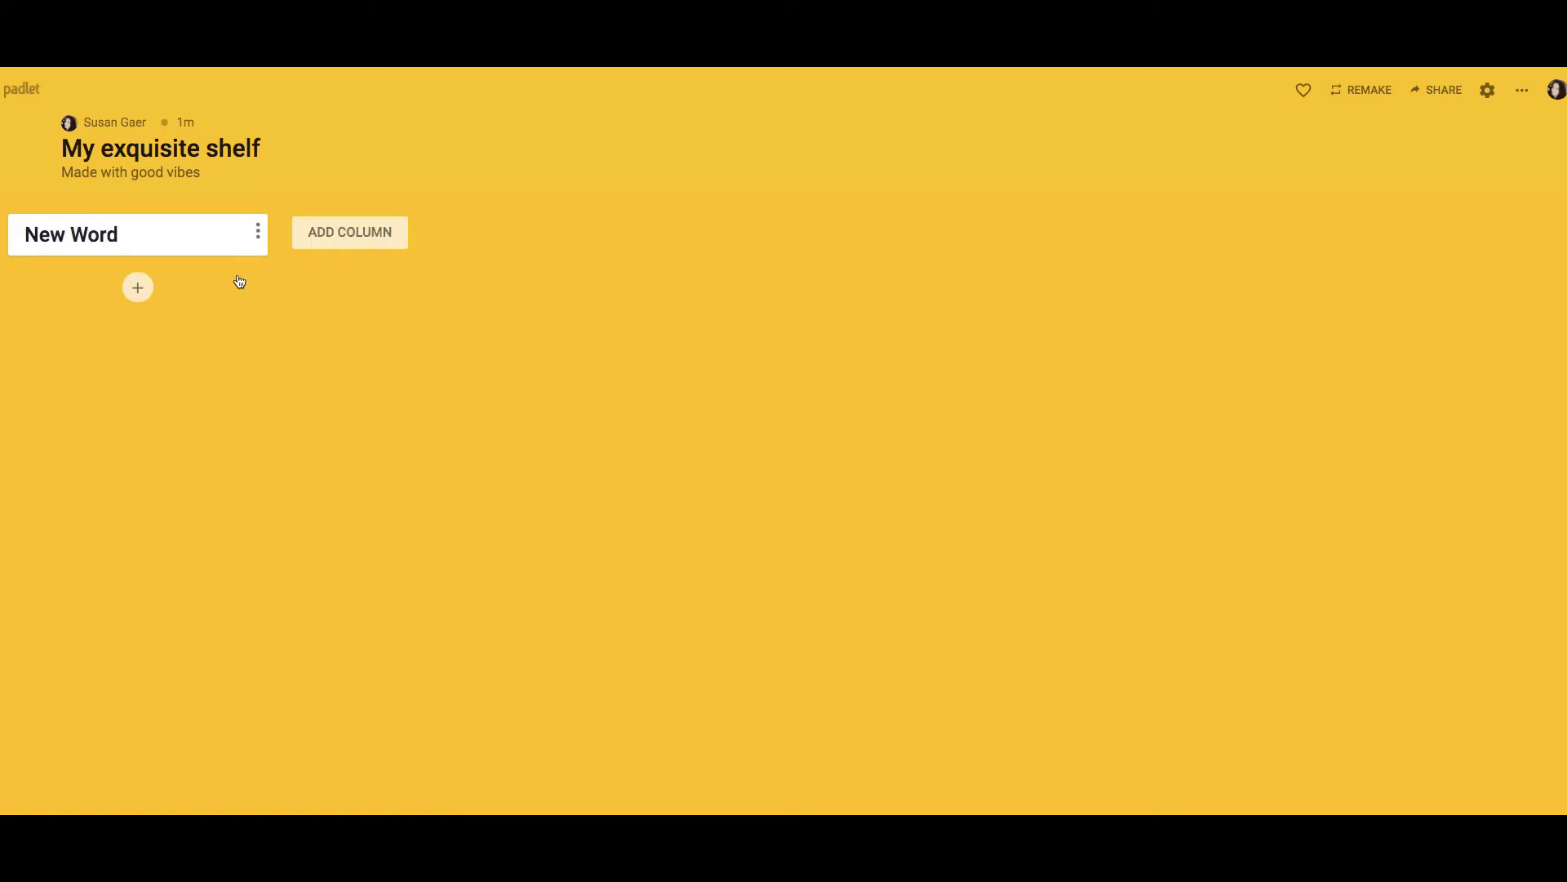
Add two more columns, 'Dictionary Definition' and 'Original Sentence'.
left_click(368, 238)
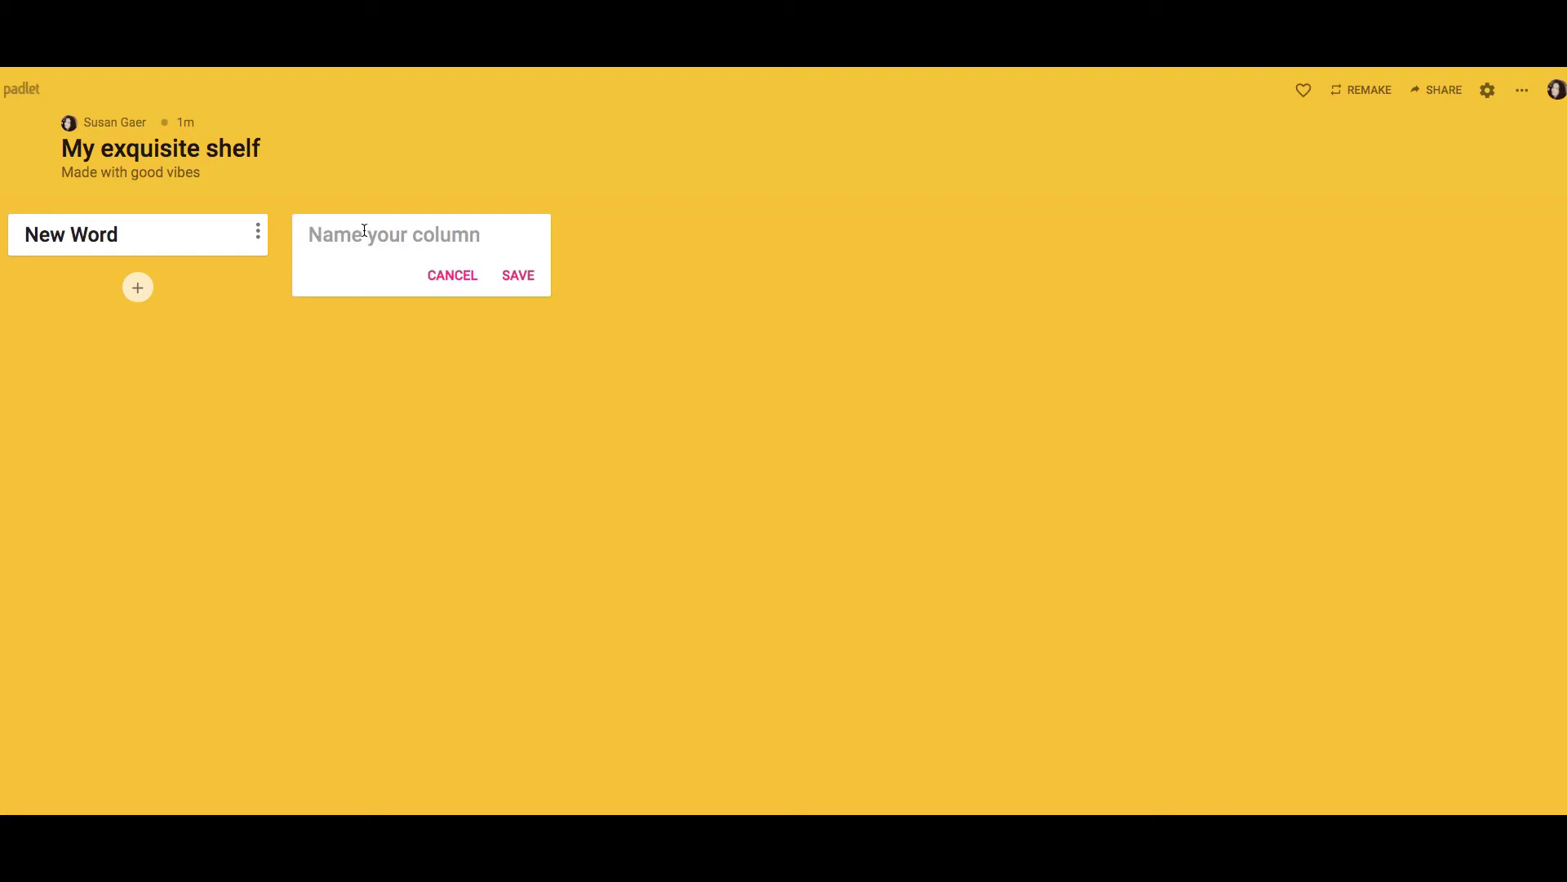
type("Dictionary Defi")
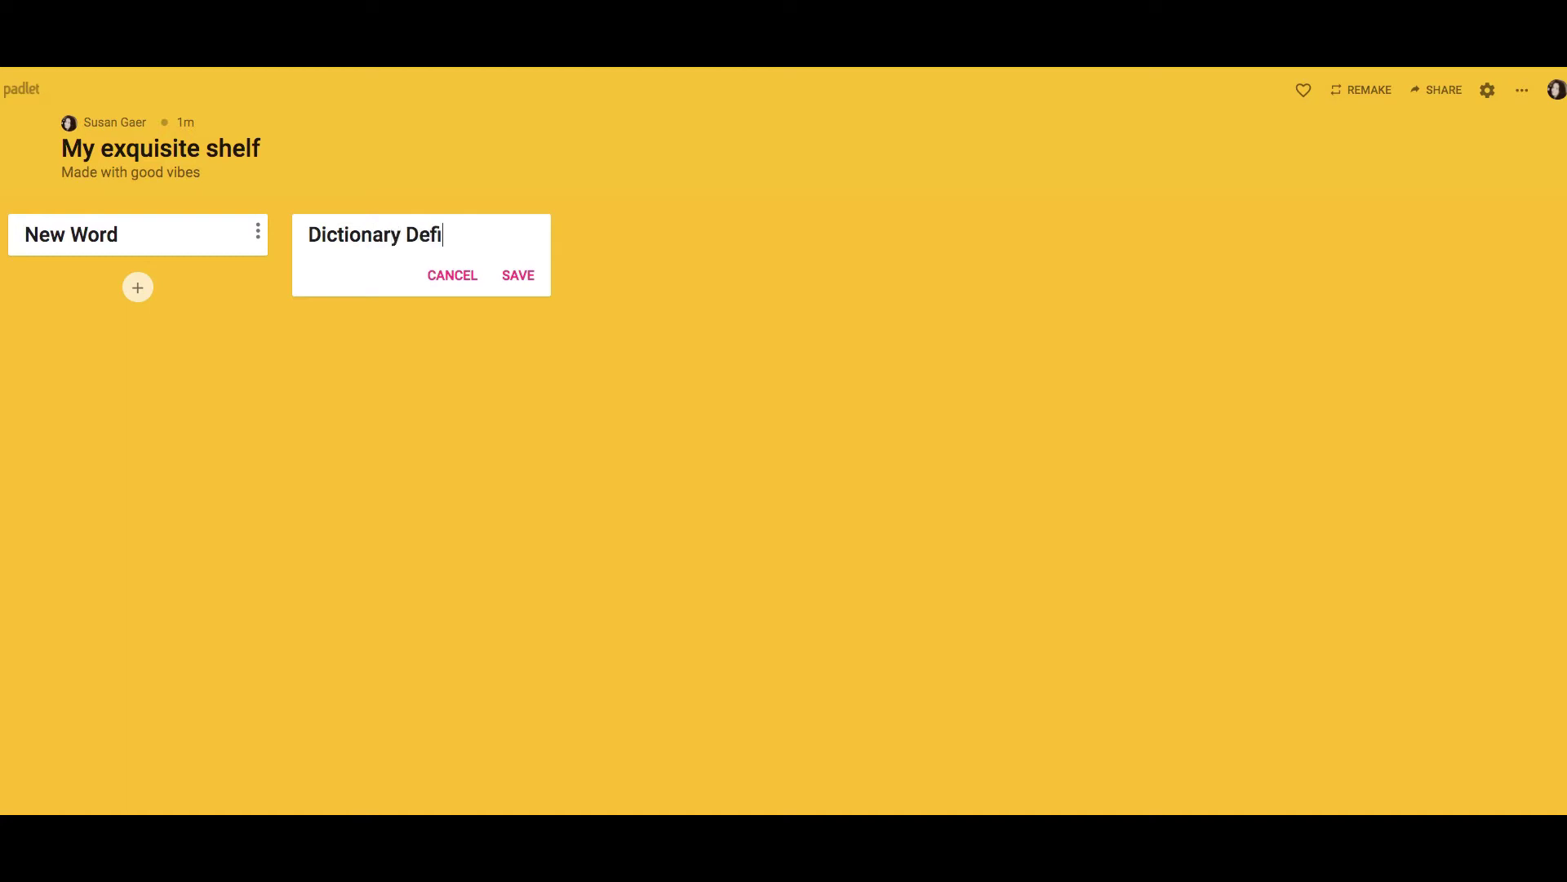
type("nition")
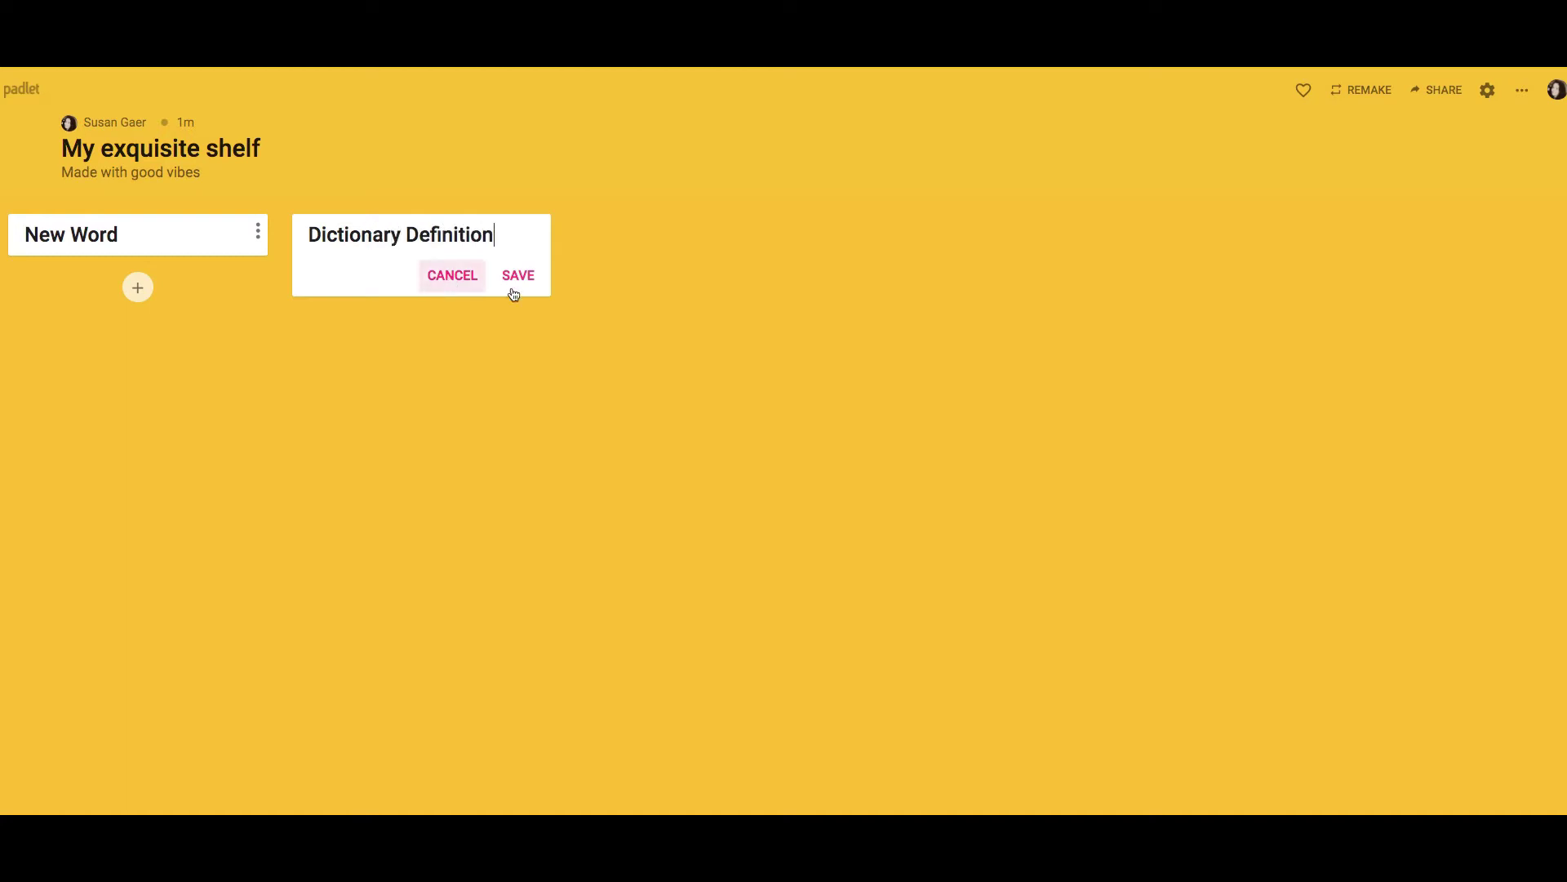
left_click(523, 275)
left_click(620, 237)
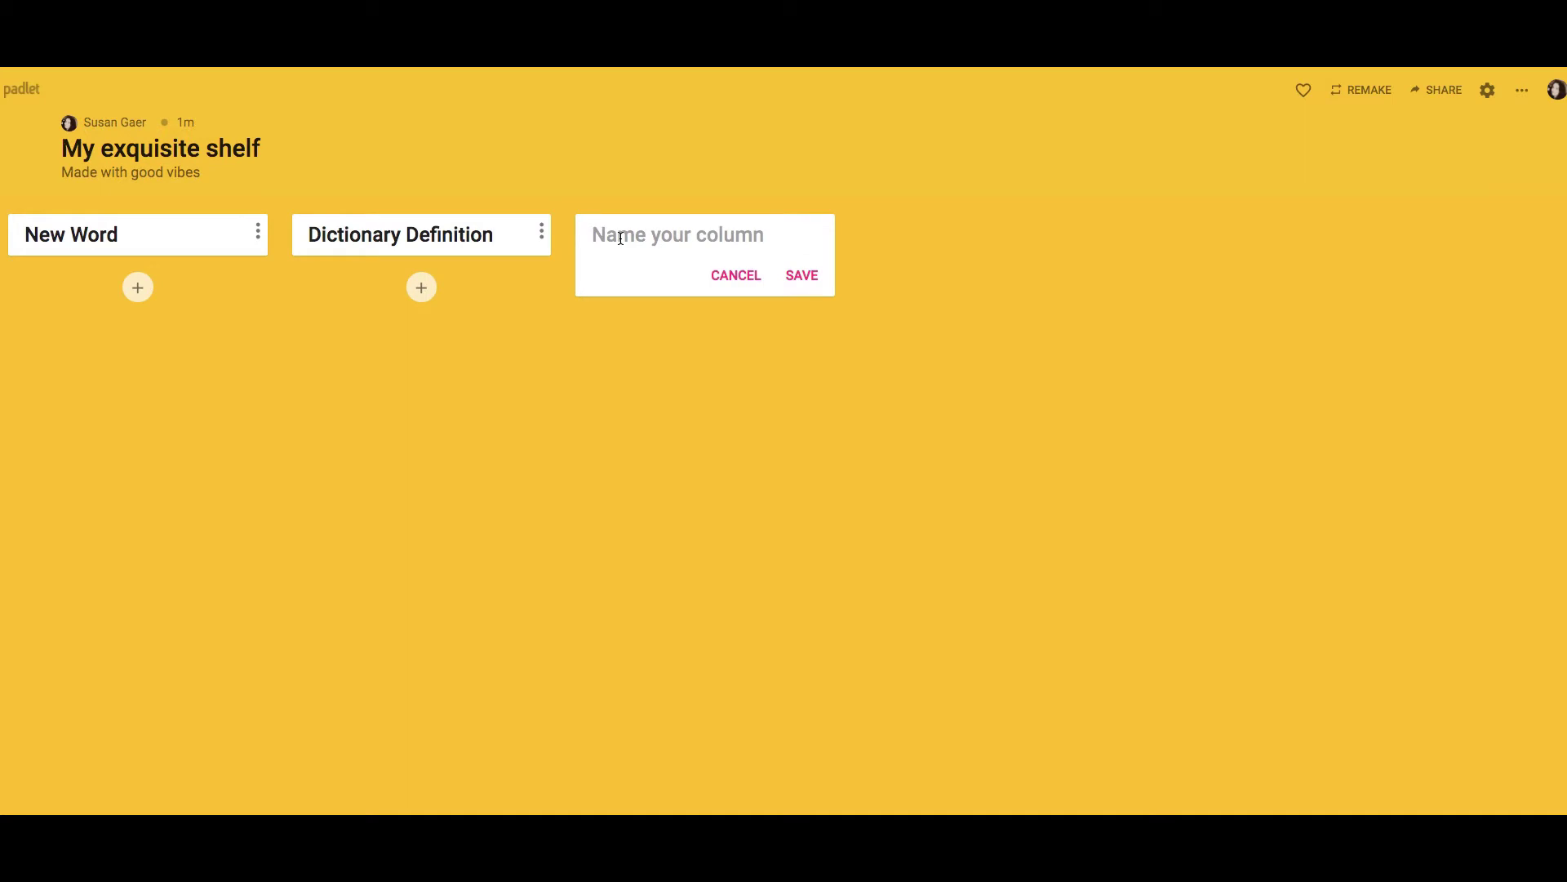
type("Original Sen")
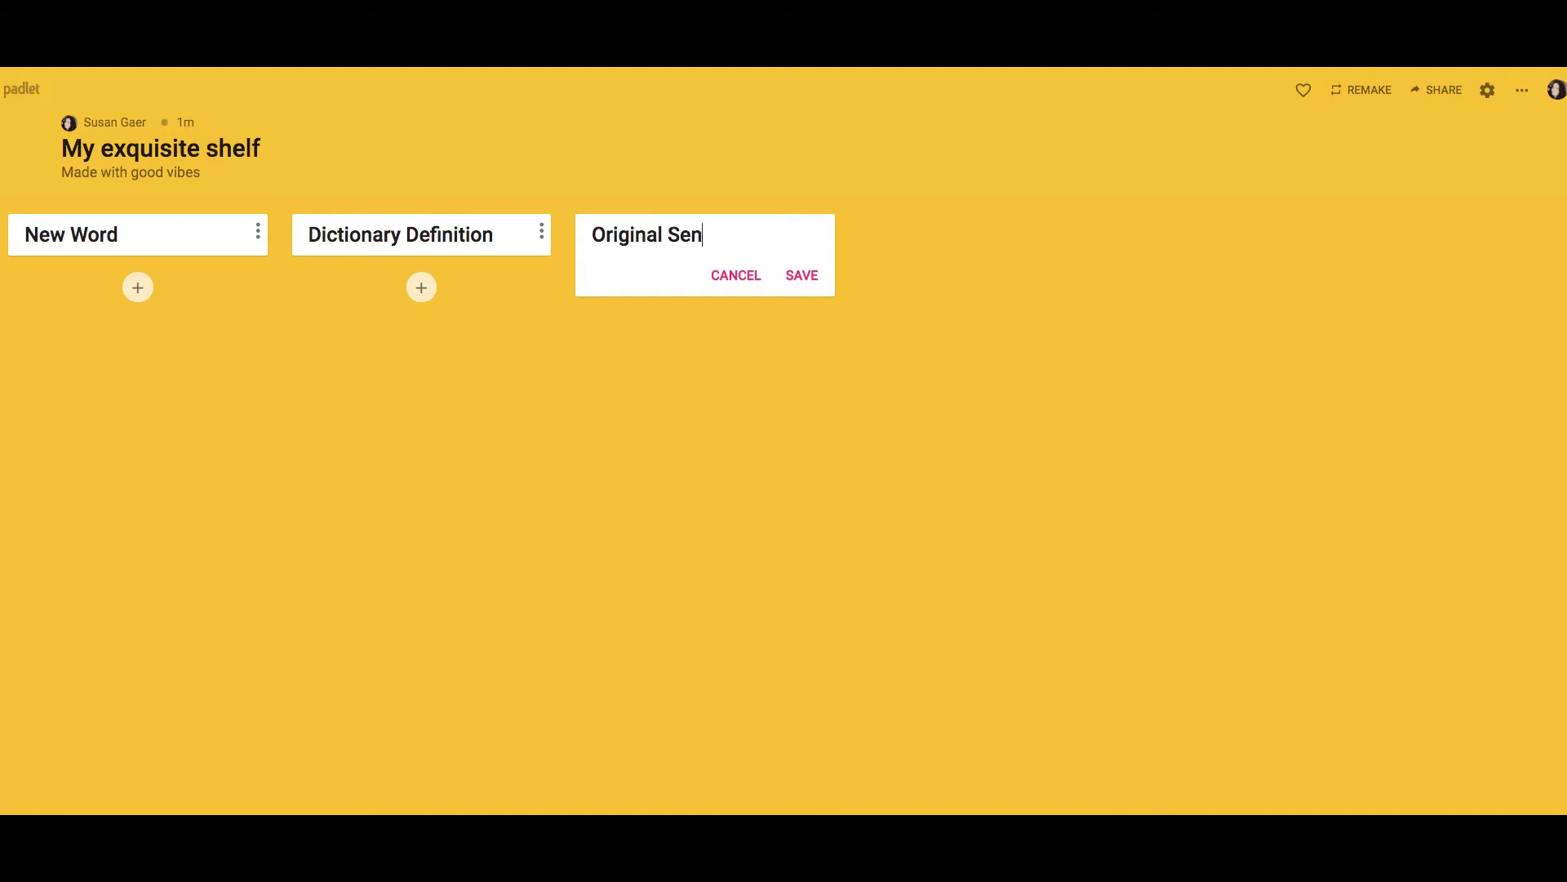
type("tence")
left_click(807, 278)
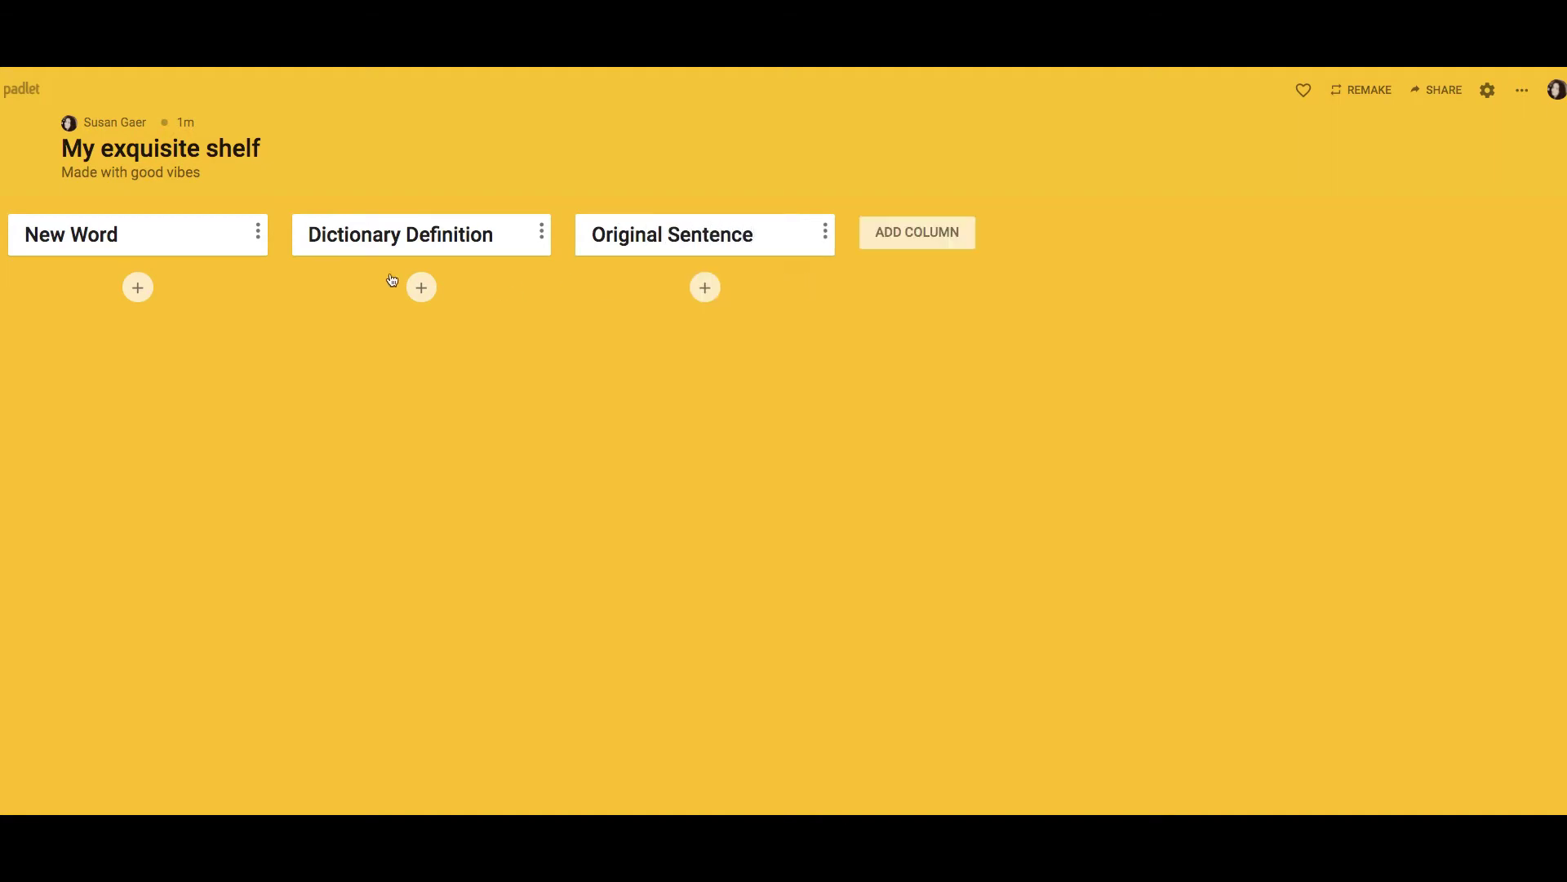
Post 'Capture', 'To take someone by force' and 'The boy was captured by the bear.' in the three columns.
left_click(137, 287)
type("Capture")
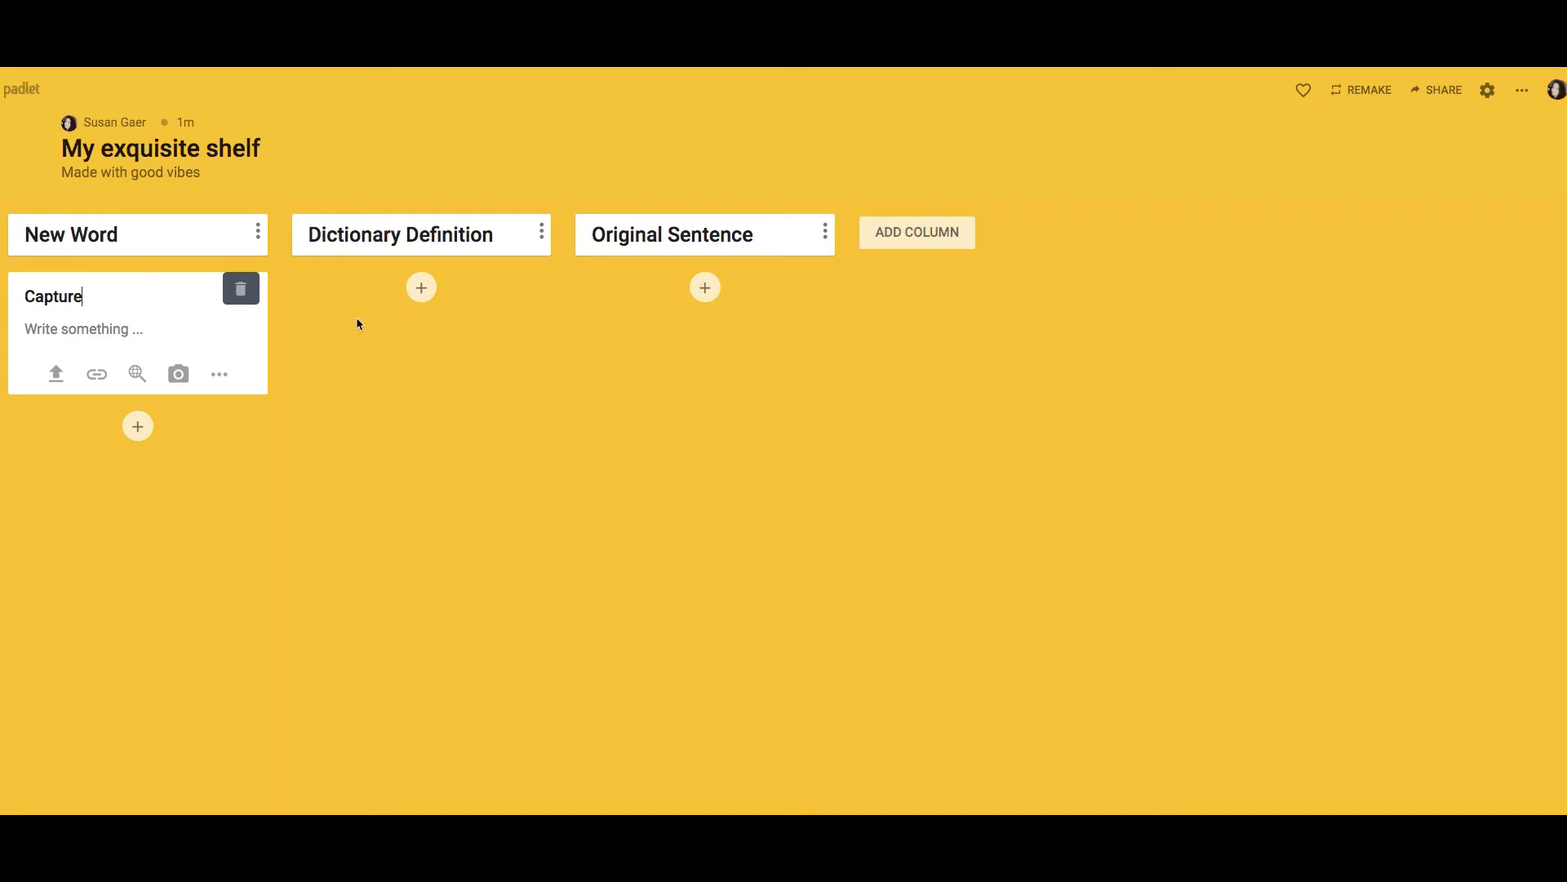
left_click(421, 287)
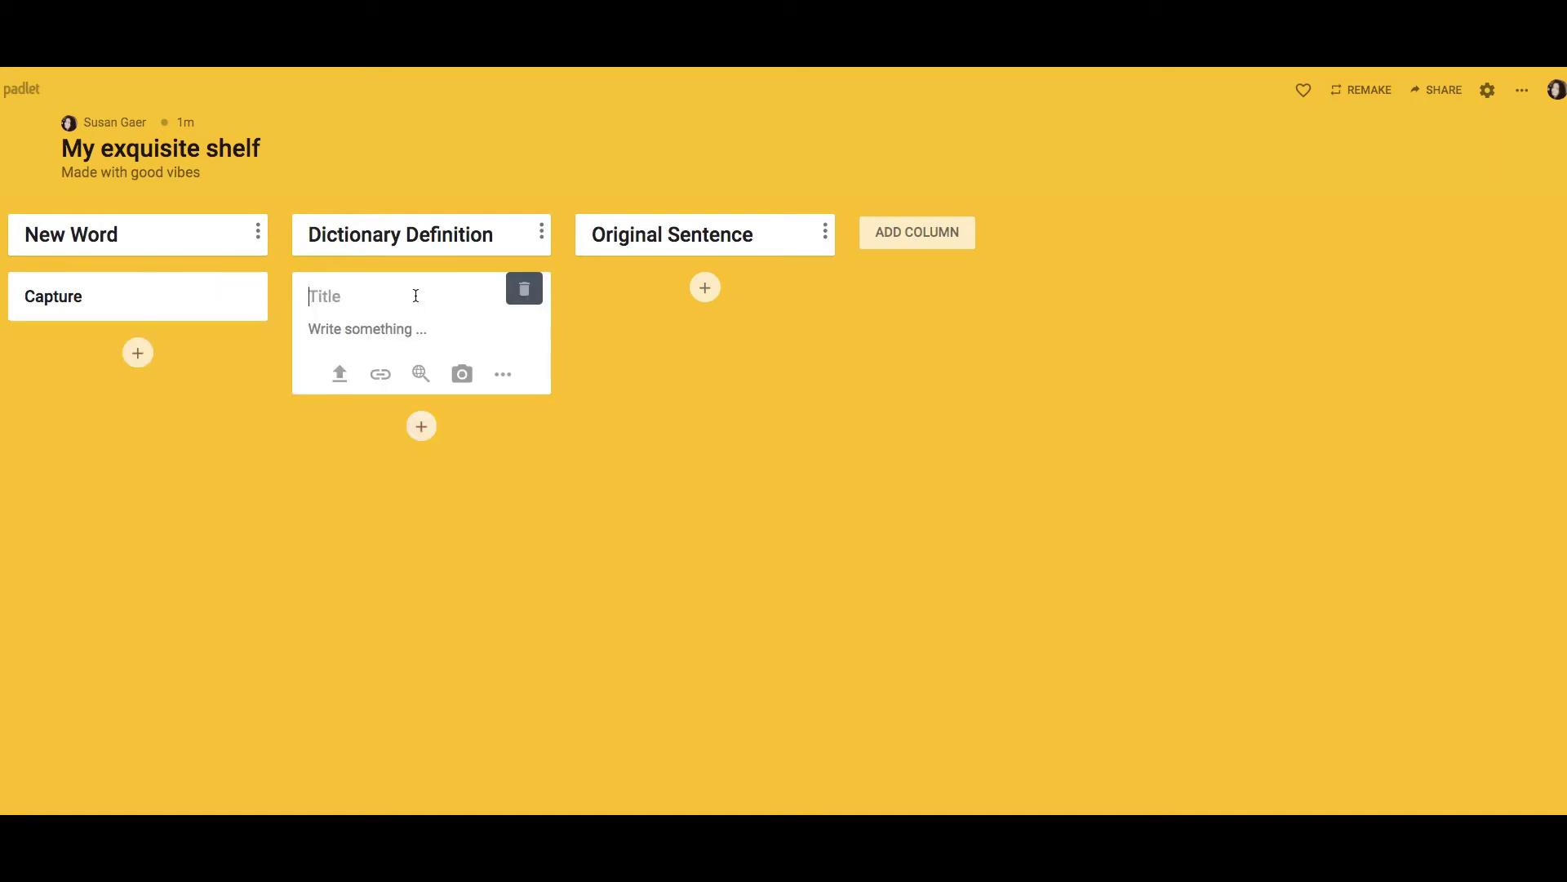
type("To take someone by for")
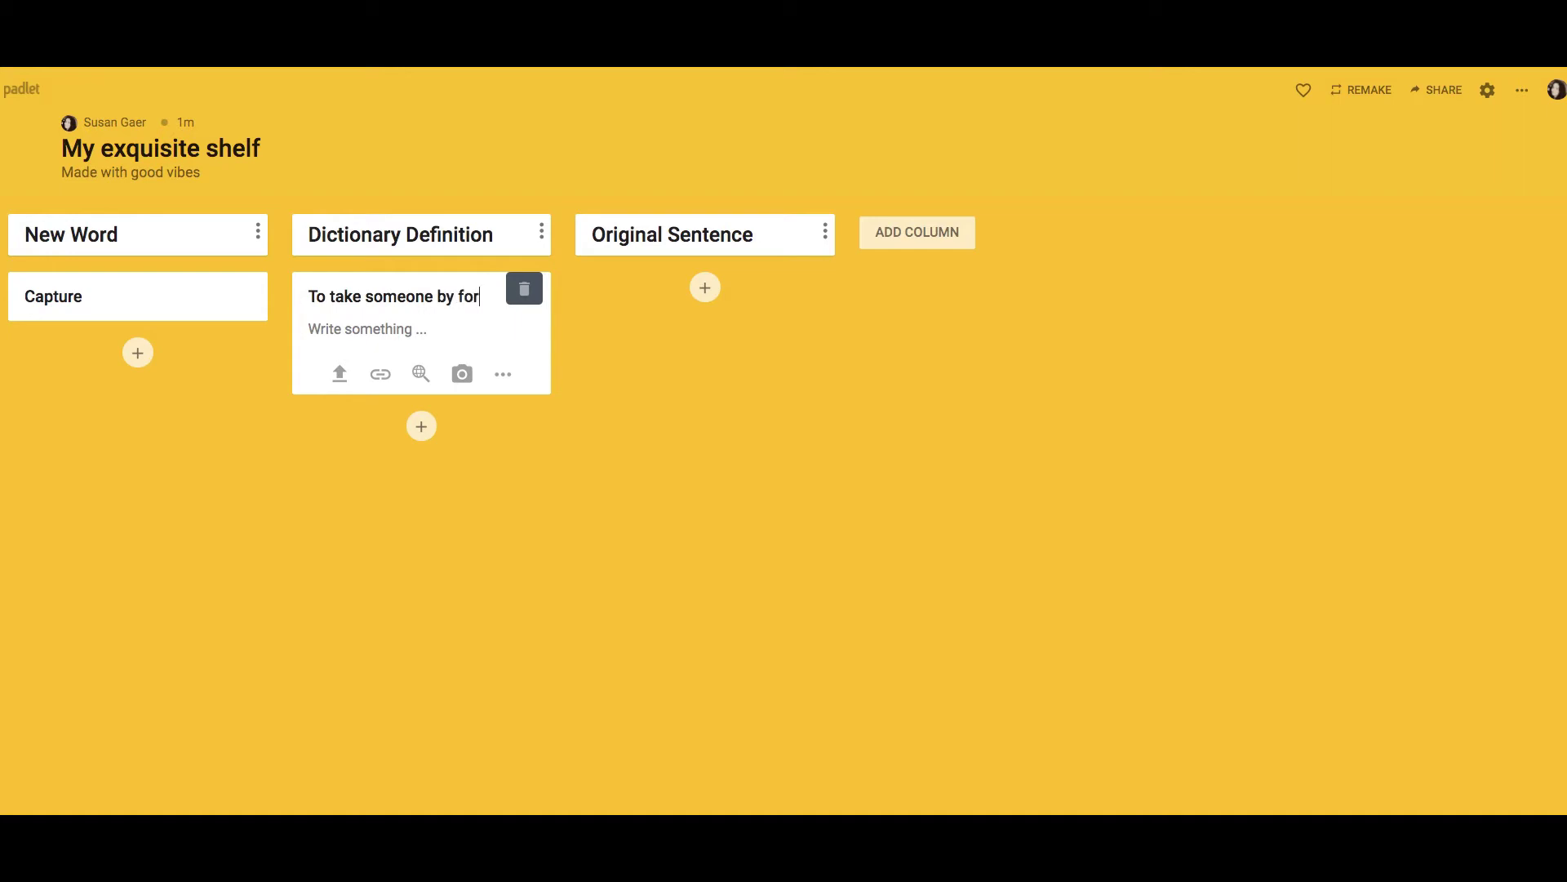
type("ce")
left_click(707, 289)
type("Th")
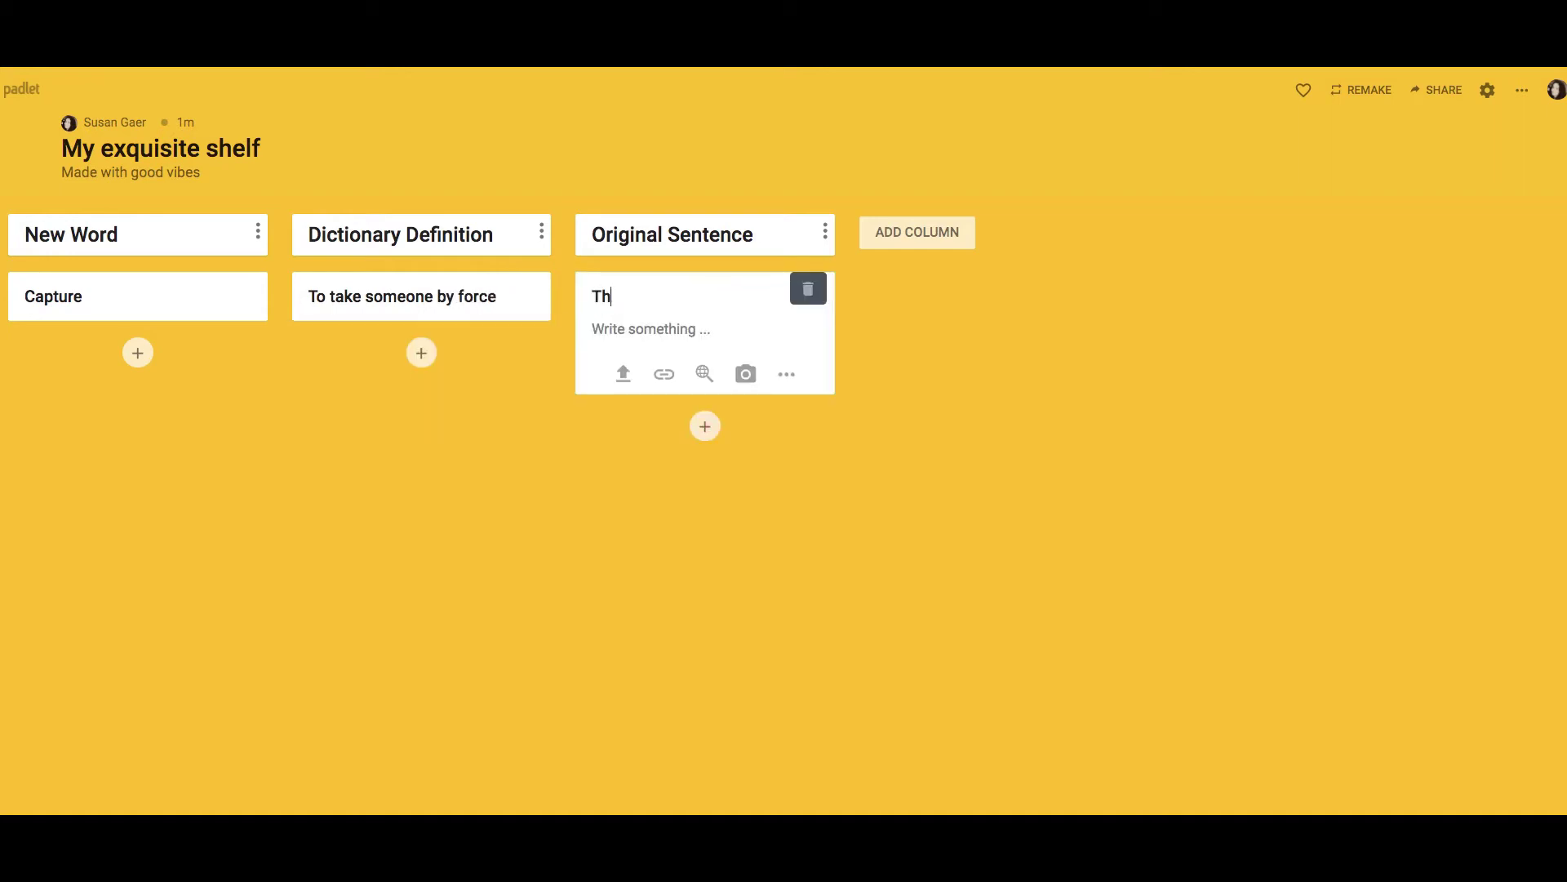
type("e boy was captured by ")
type("the ")
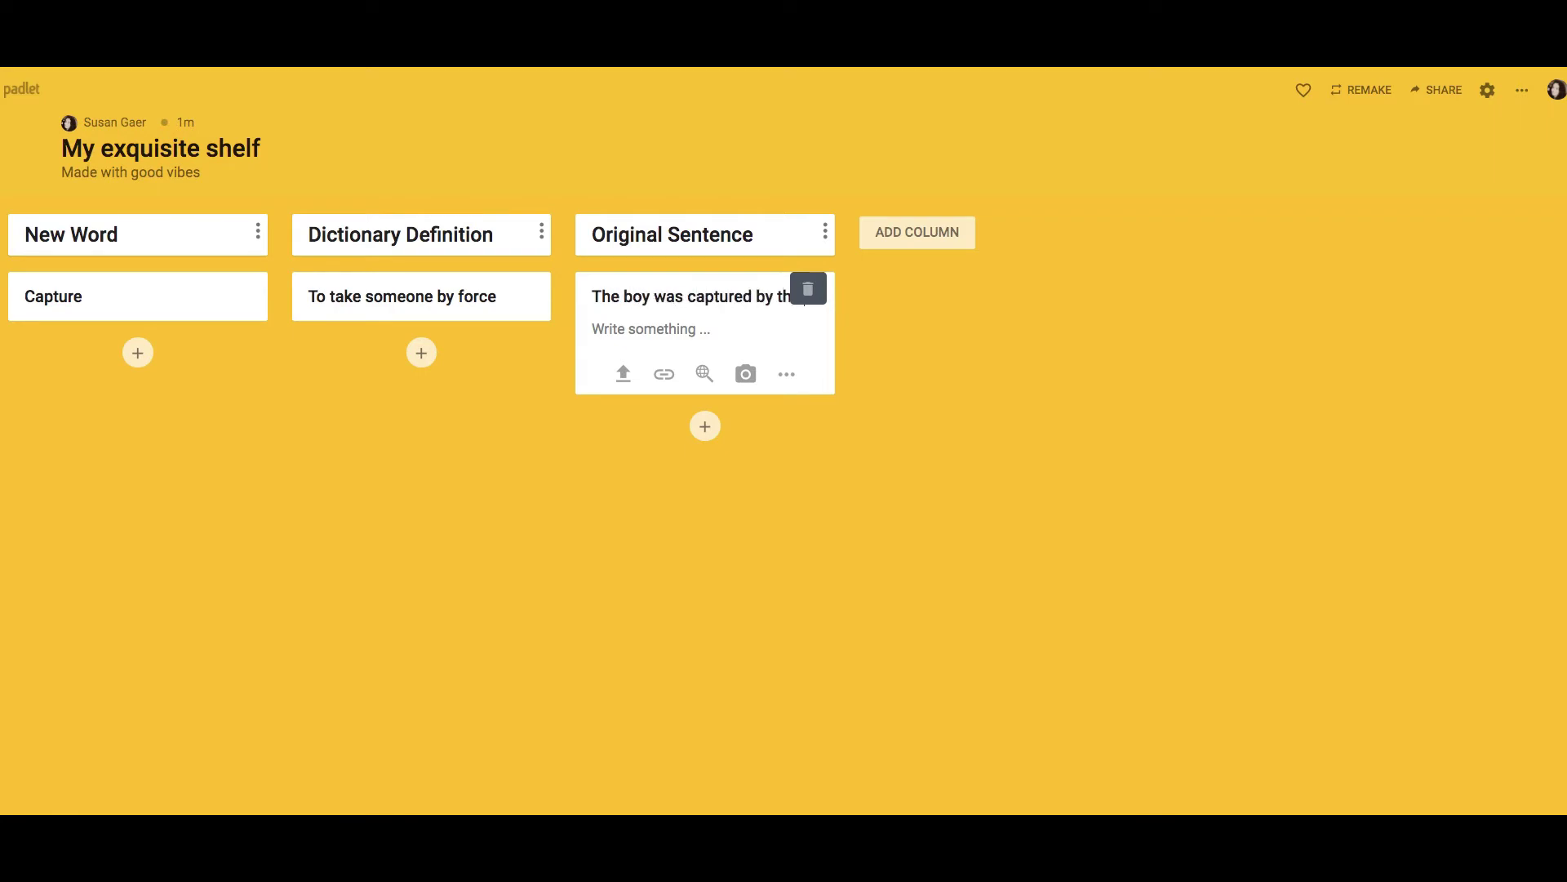
type("bear.")
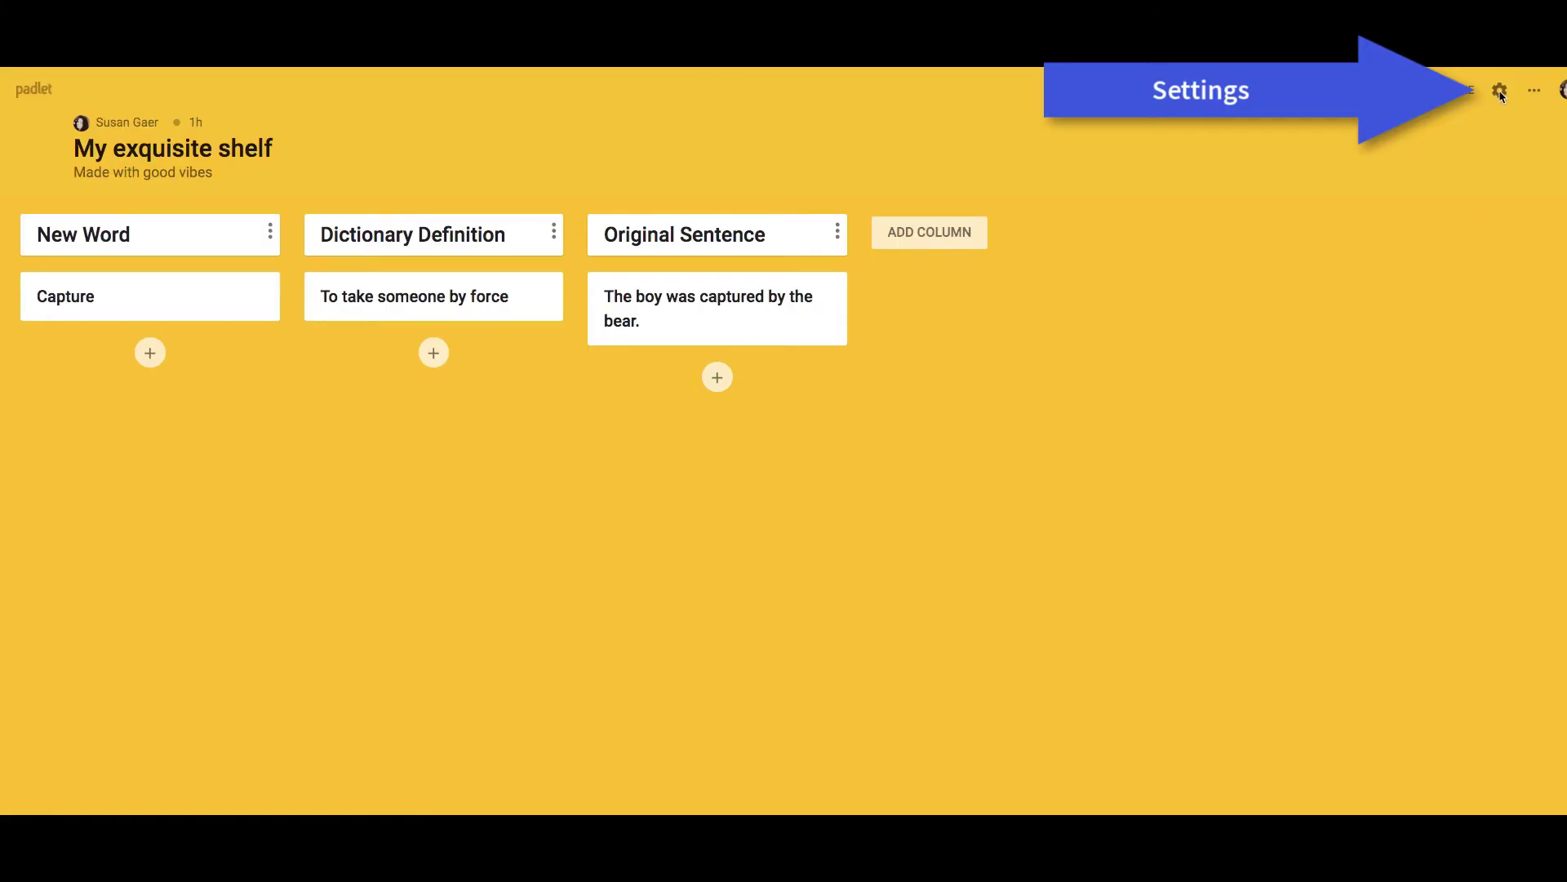
Retitle the padlet 'Gun Control' in its settings and save.
left_click(1501, 91)
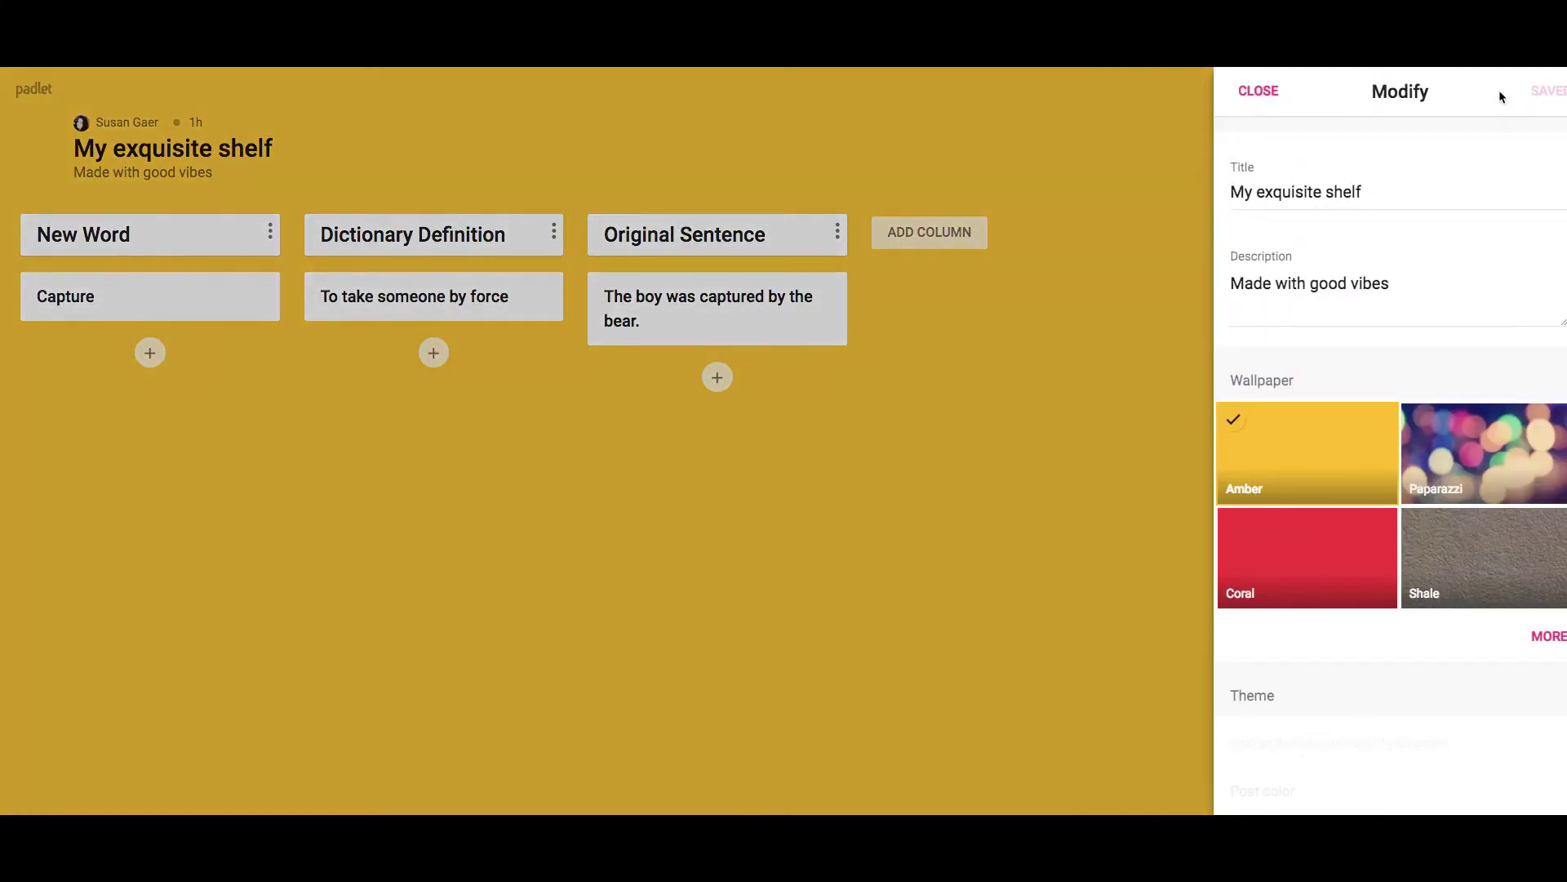
left_click_drag(1364, 189, 1229, 188)
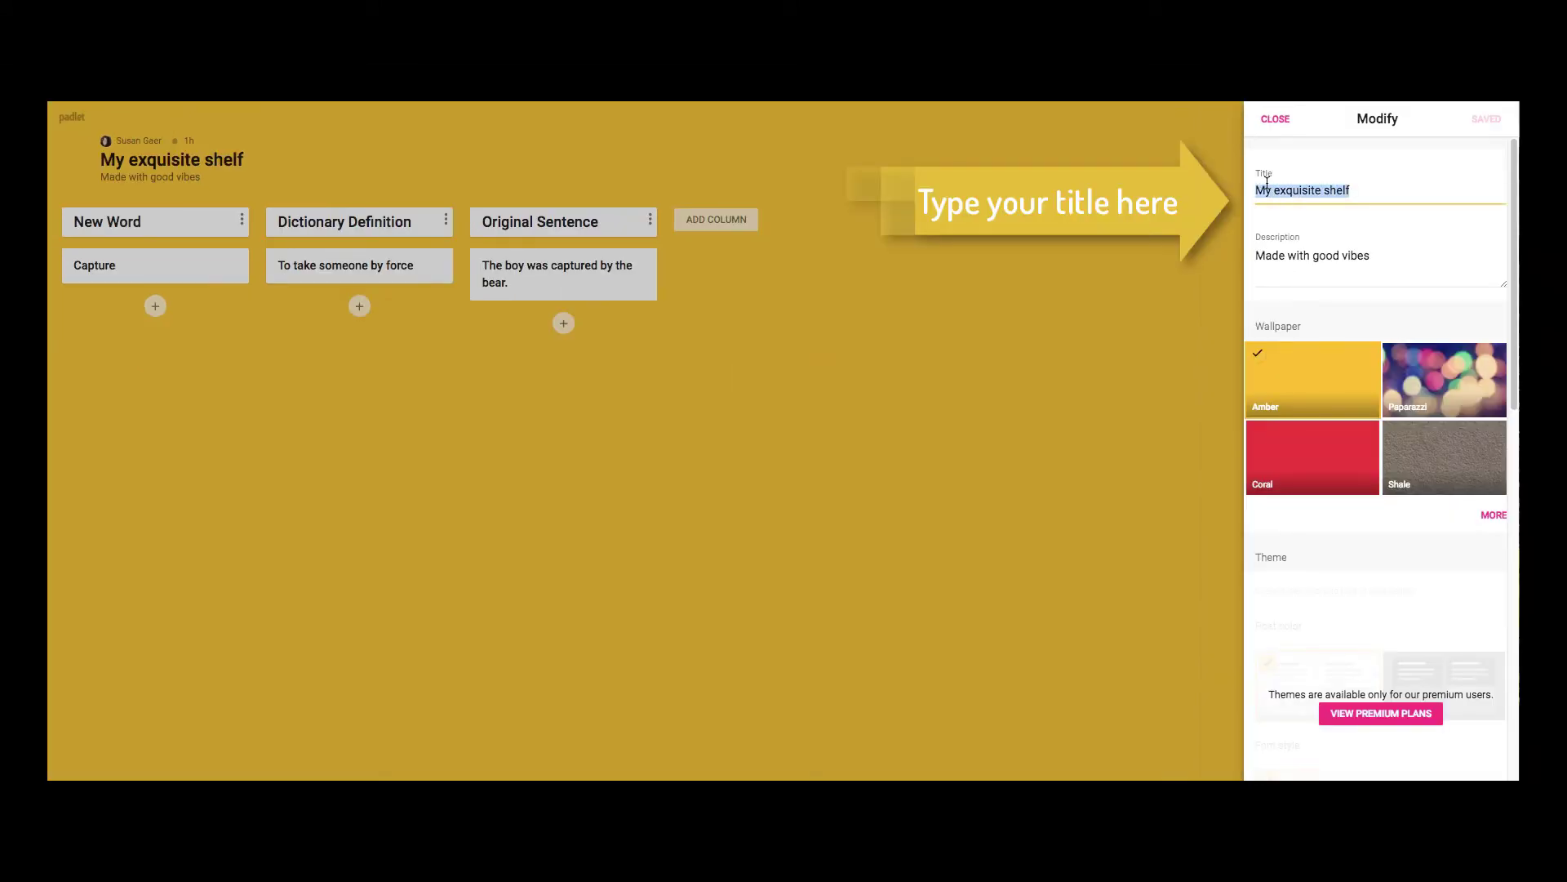
type("G")
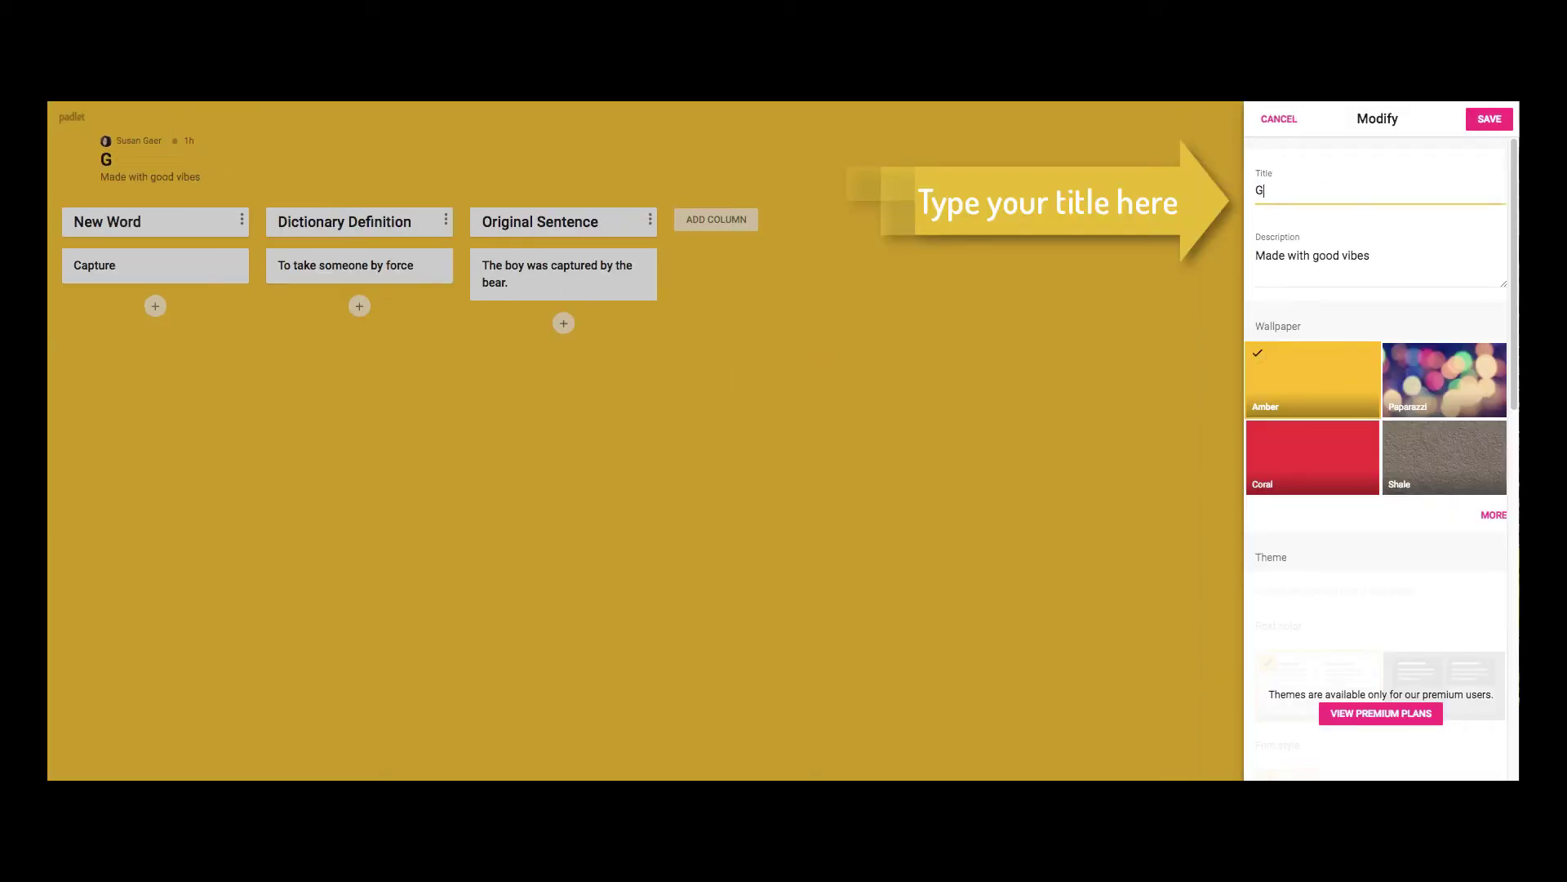
type("un Control")
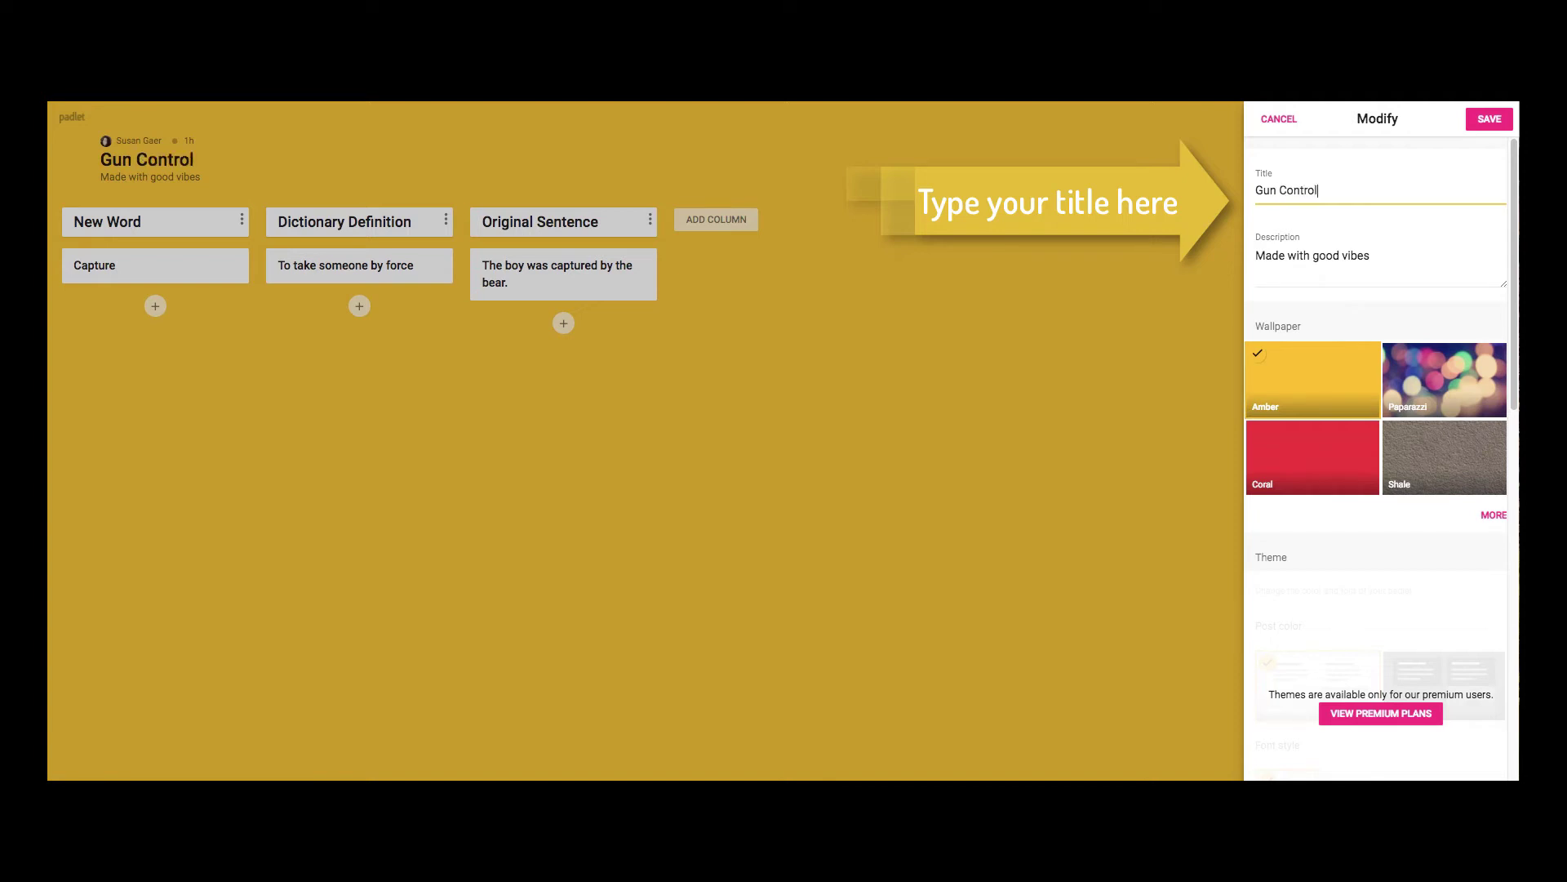
left_click(1485, 123)
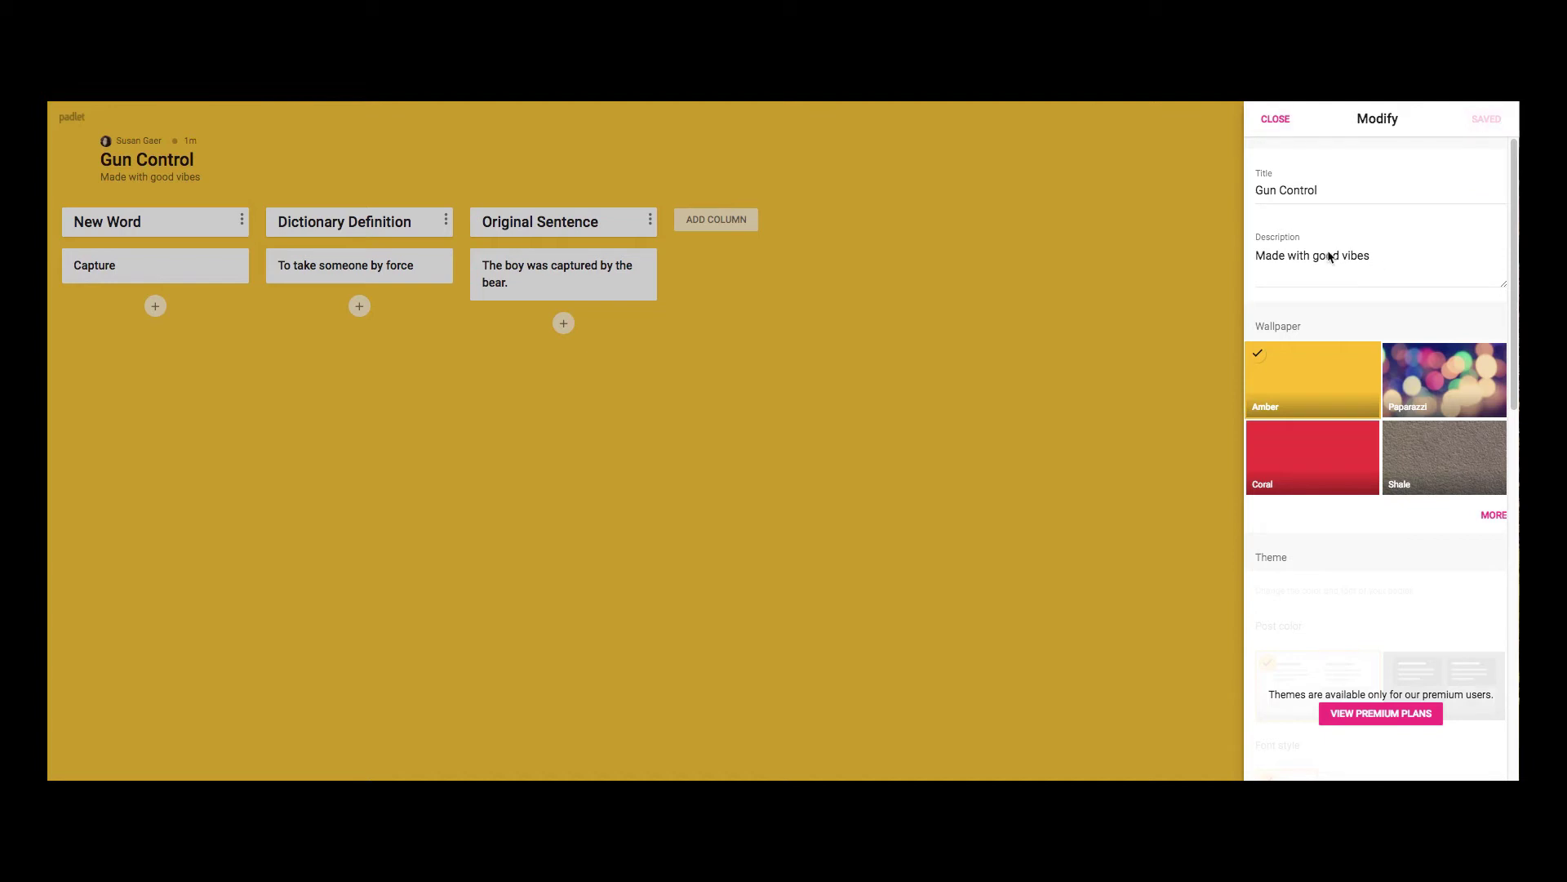
Delete the board description and show the full wallpaper list.
left_click_drag(1256, 255, 1382, 259)
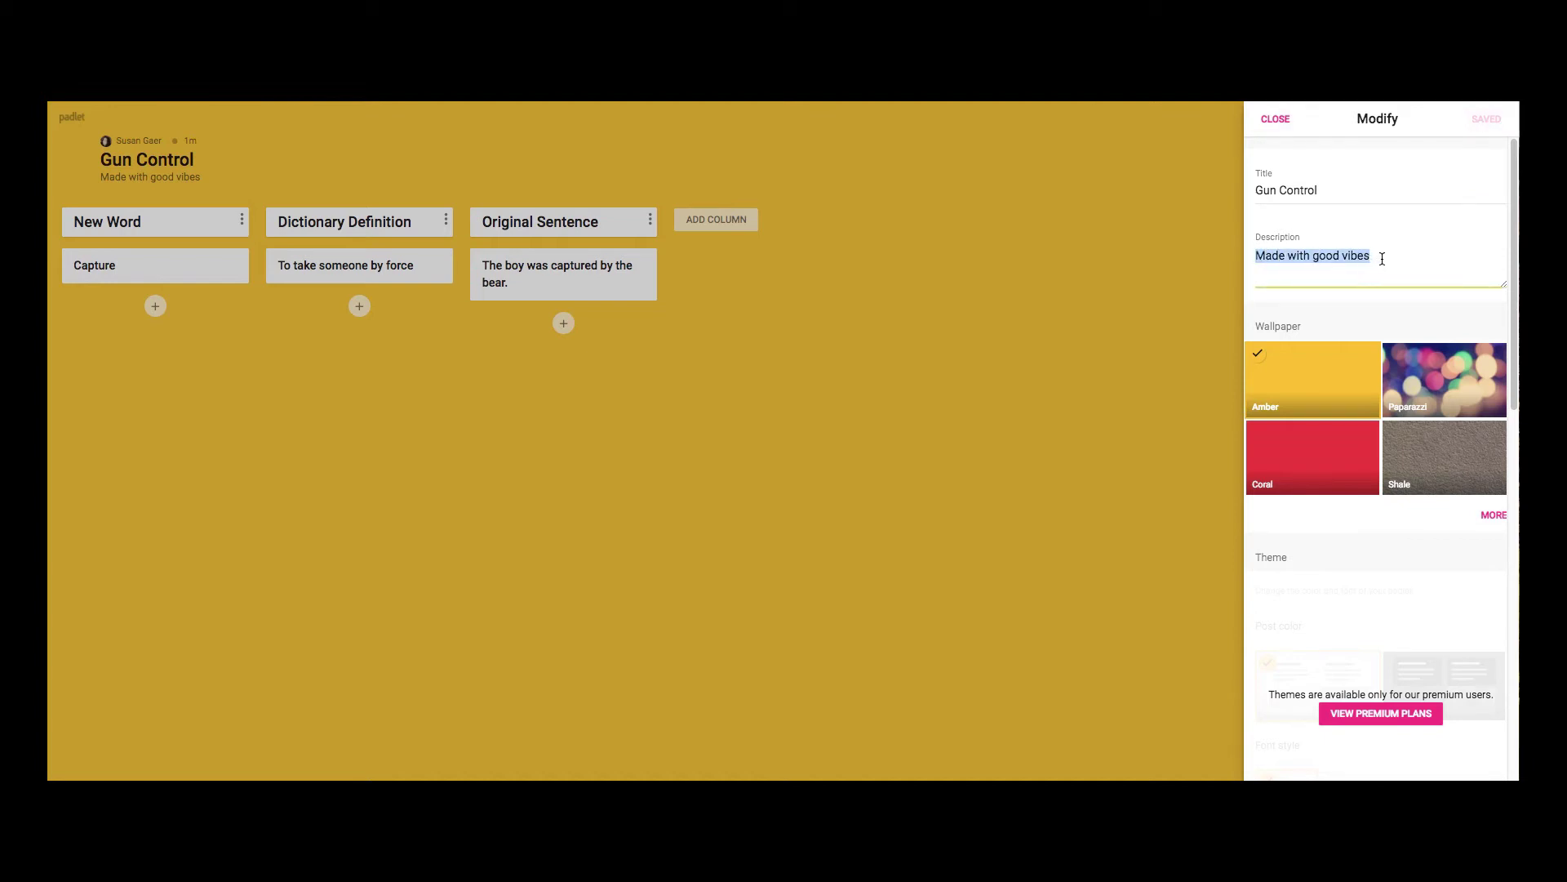
key("BackSpace")
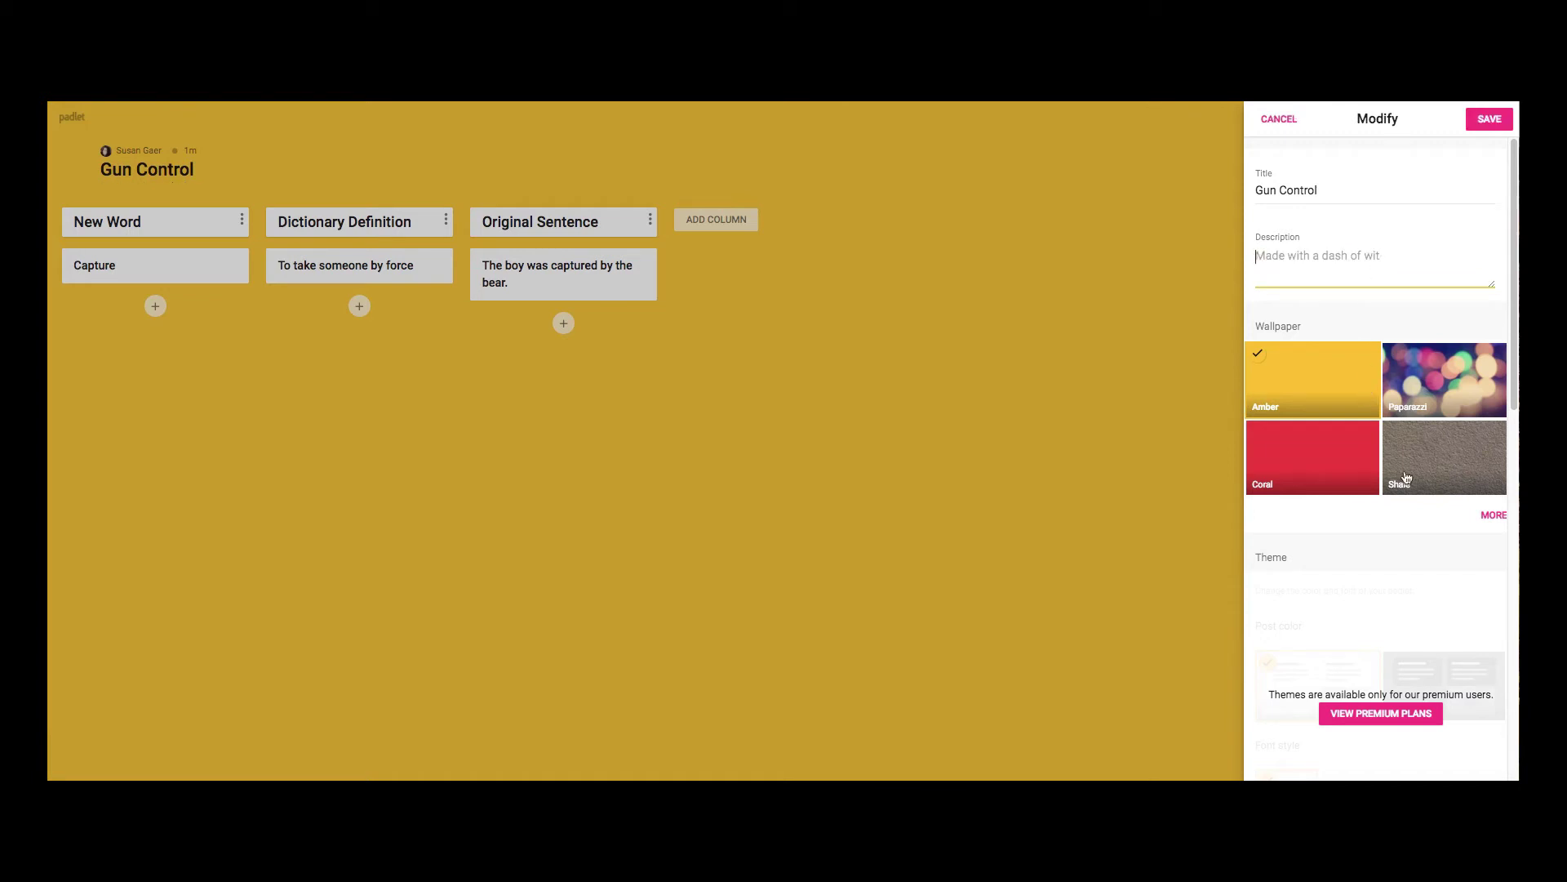
left_click(1493, 520)
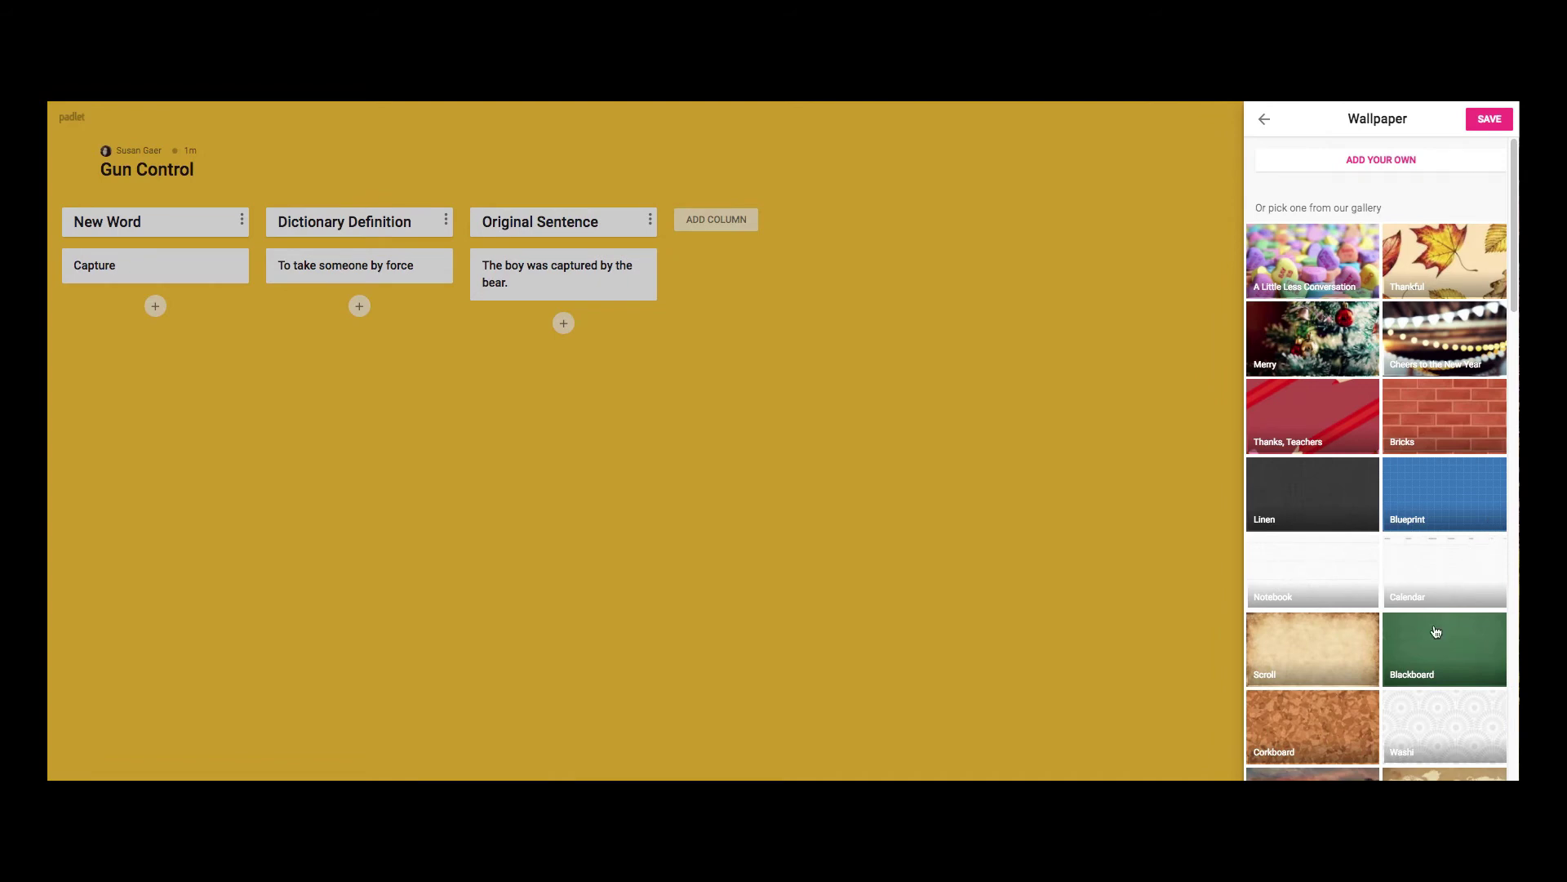
Apply the Blackboard wallpaper to the board and save.
scroll(1436, 633, "down", 2)
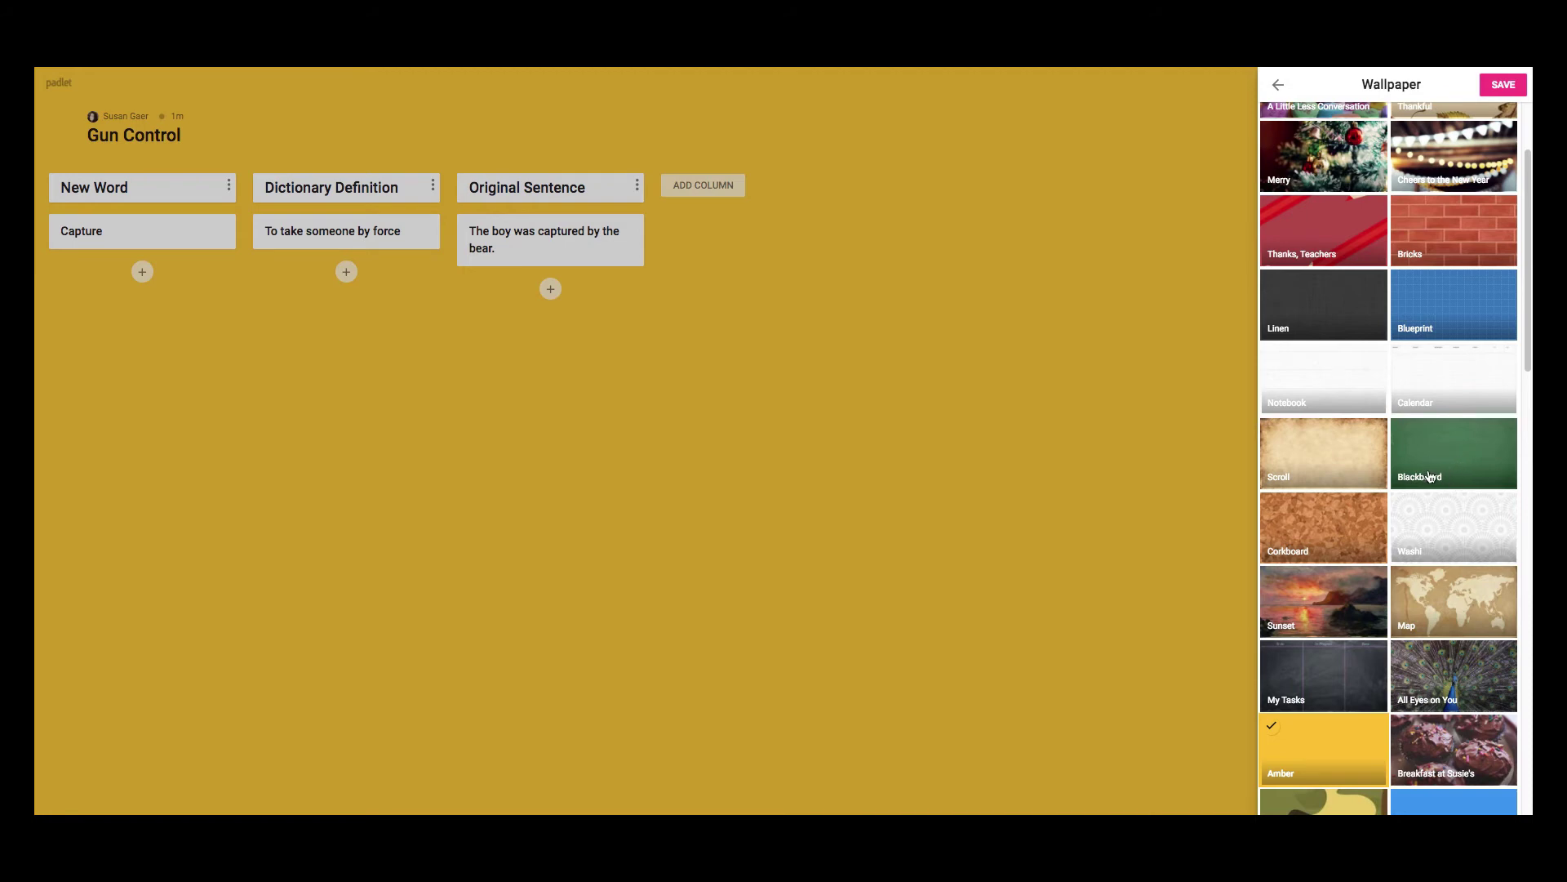
left_click(1425, 479)
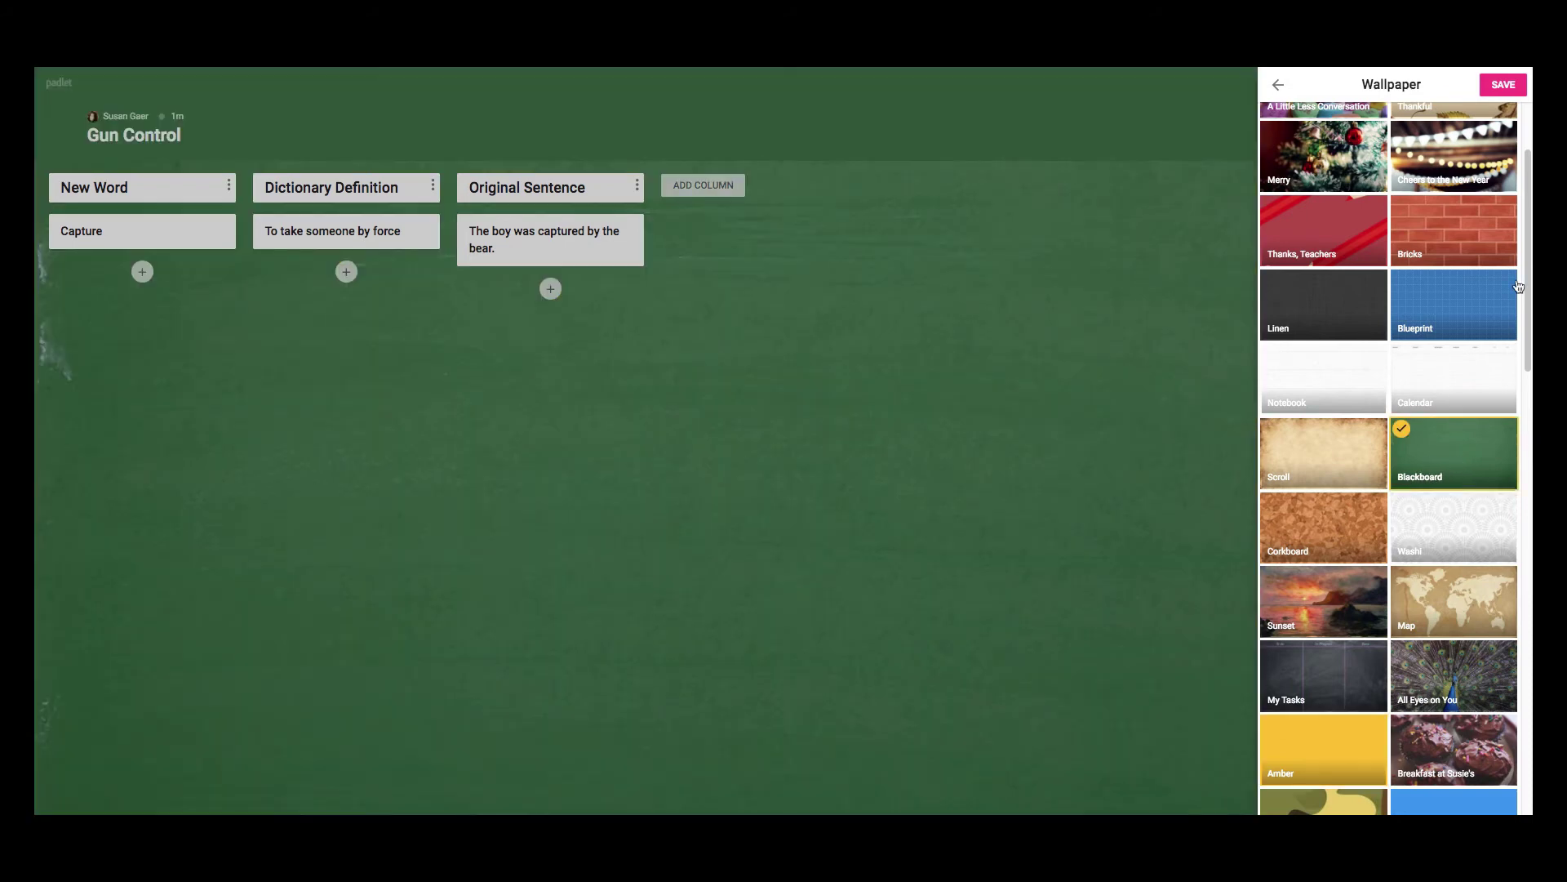
left_click(1504, 84)
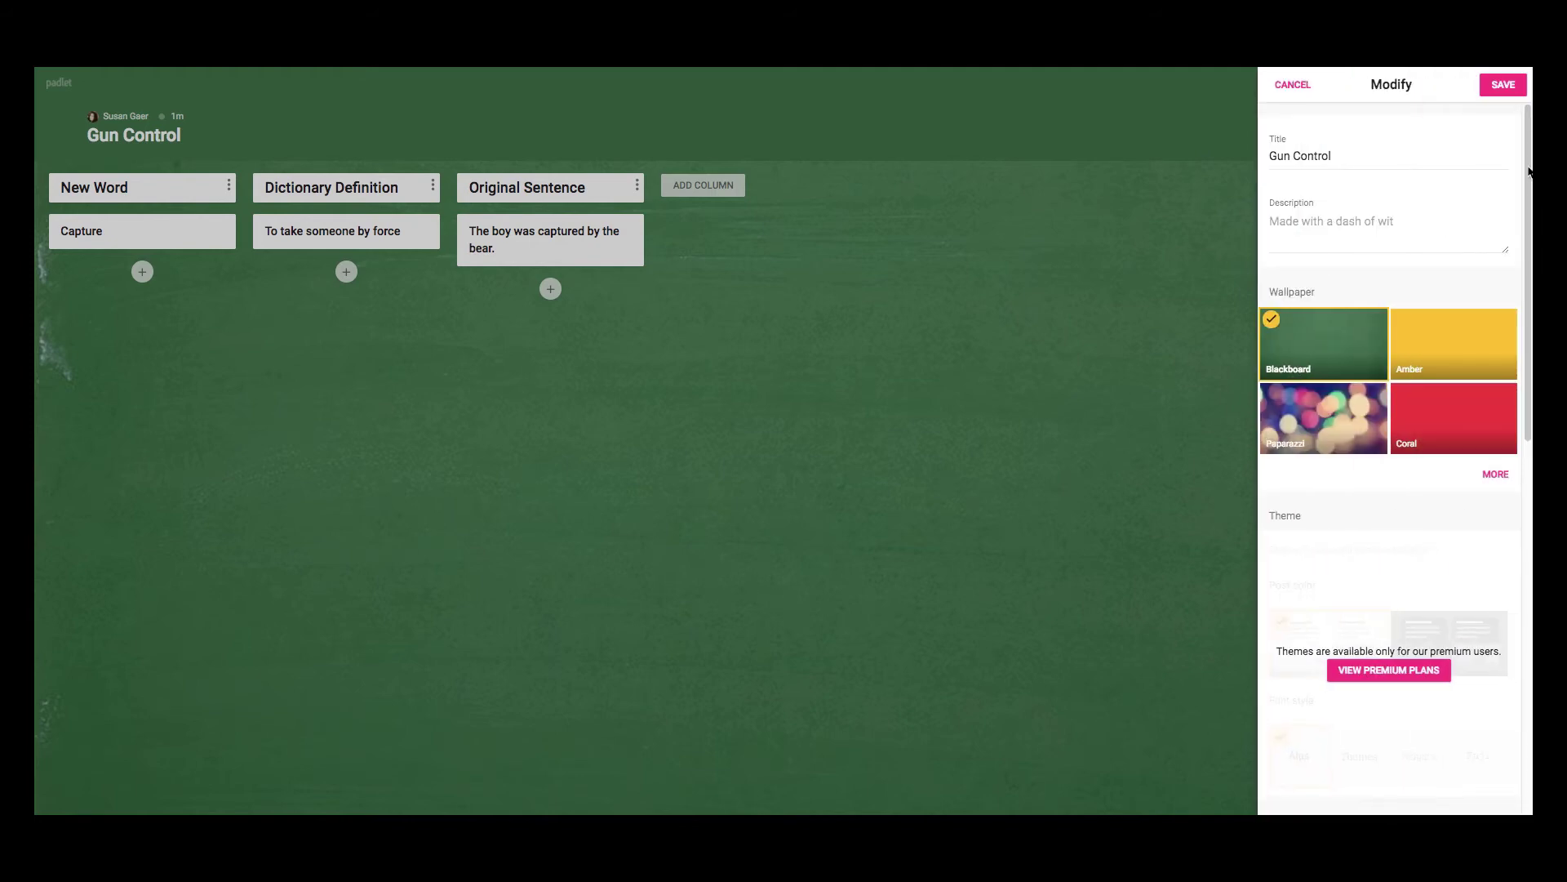
Turn on Comments and Like reactions under Collaboration and save.
scroll(1520, 283, "down", 4)
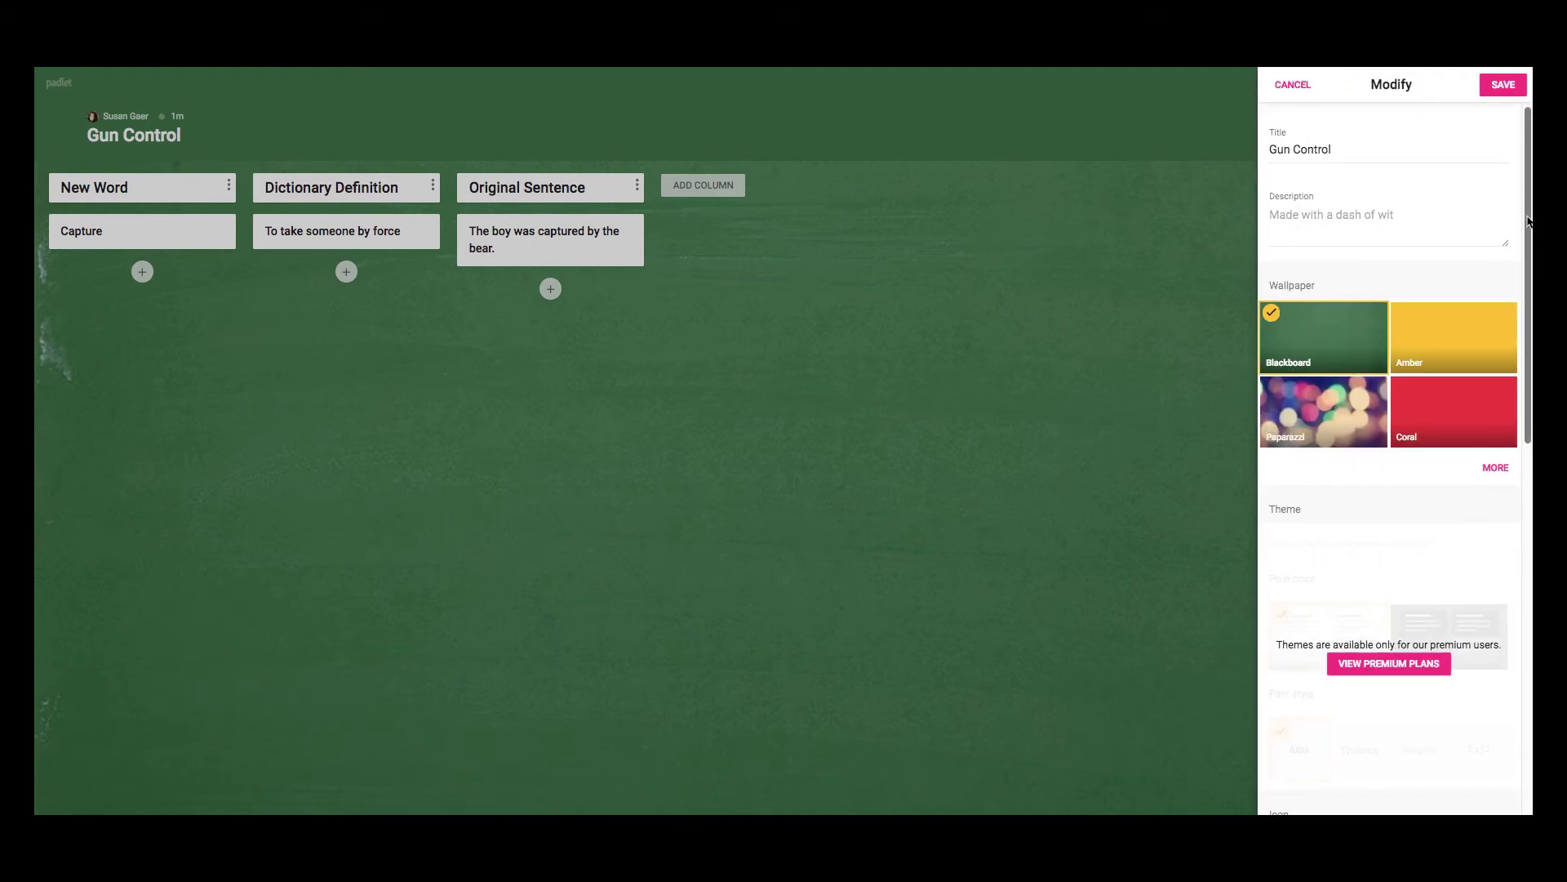
left_click_drag(1520, 283, 1483, 518)
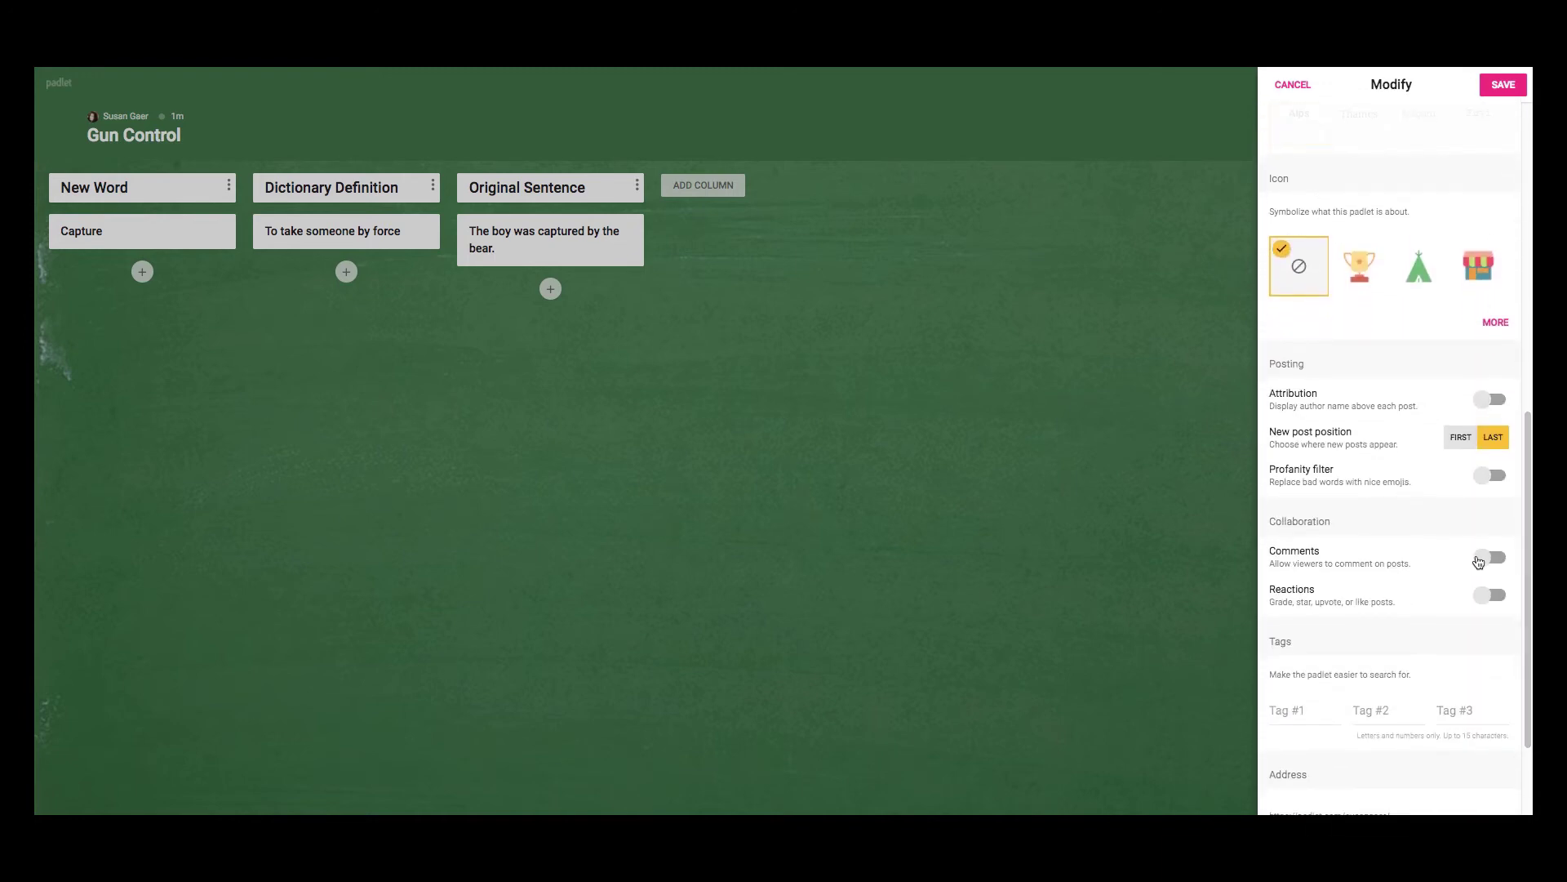
left_click(1489, 557)
left_click(1488, 595)
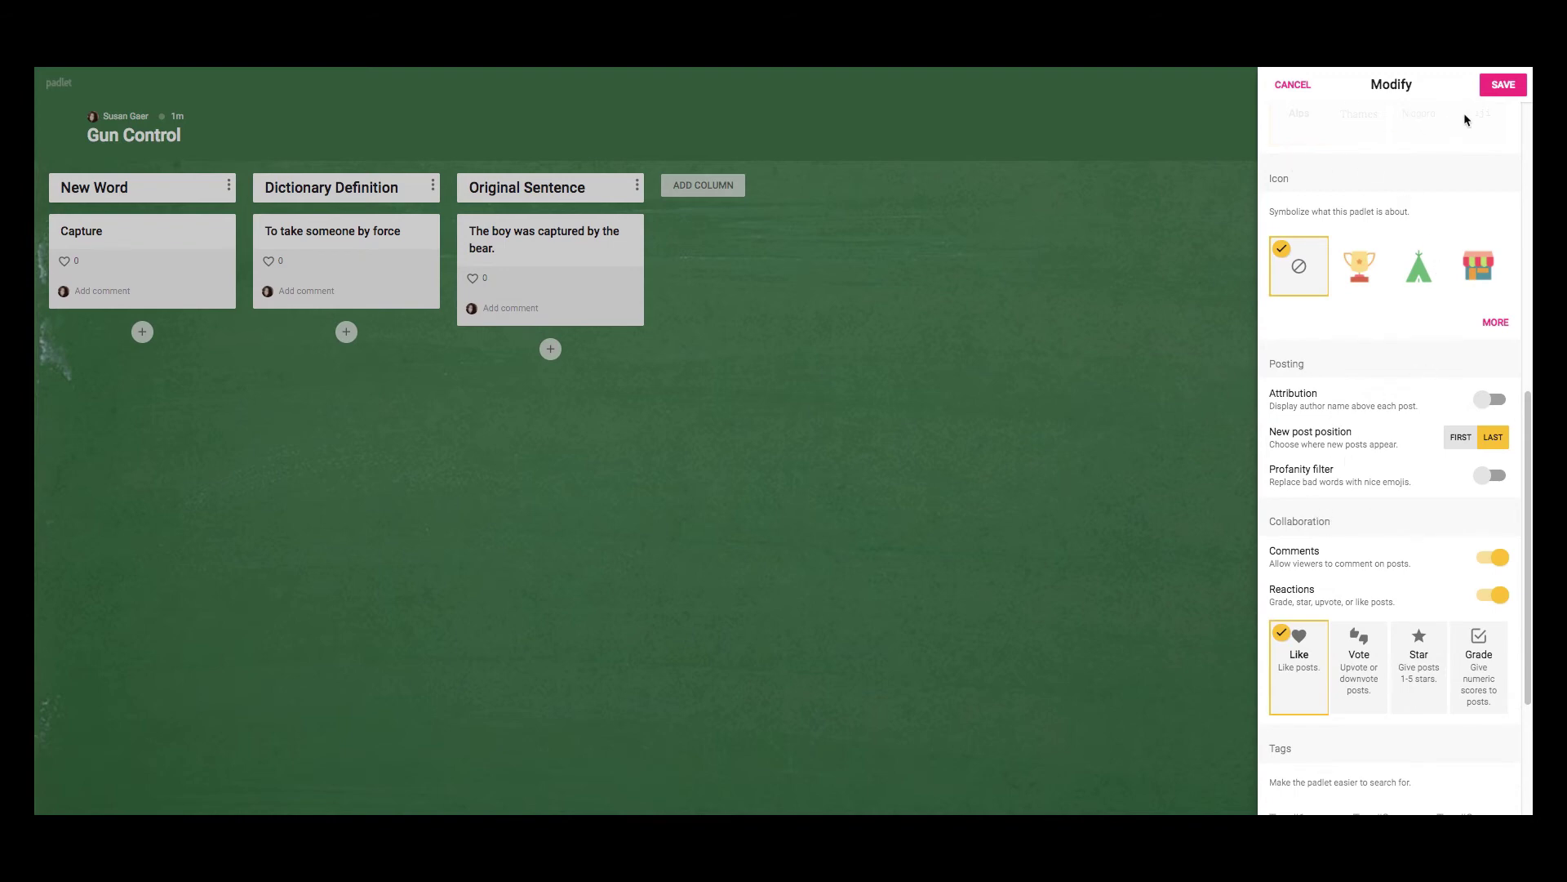
left_click(1503, 84)
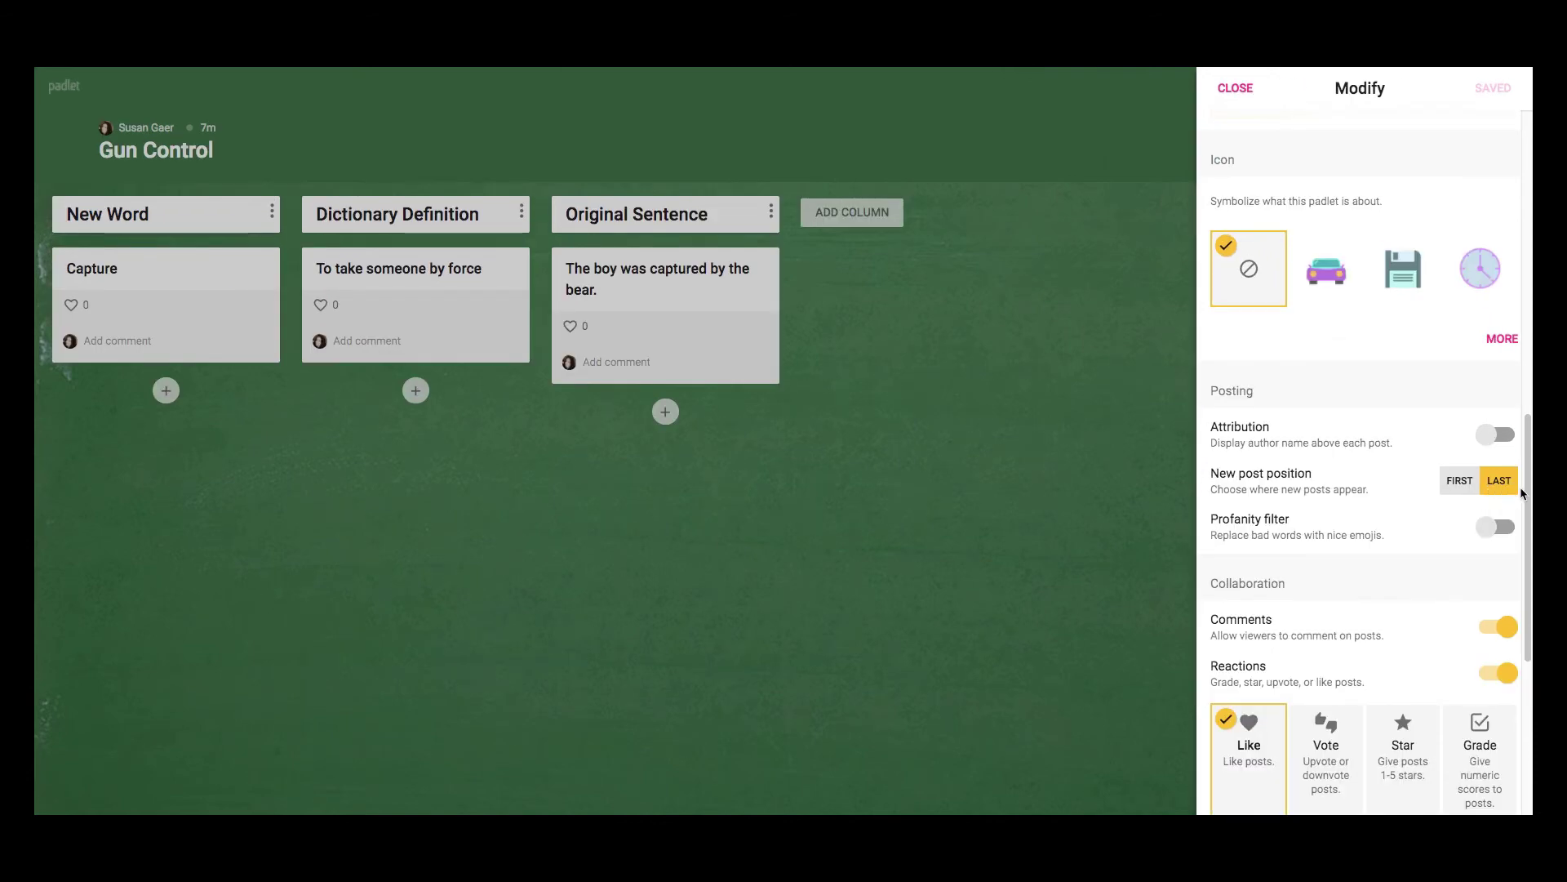
Replace the random address ending with 'guncontro' and save.
left_click_drag(1525, 497, 1496, 655)
left_click_drag(1367, 674, 1301, 662)
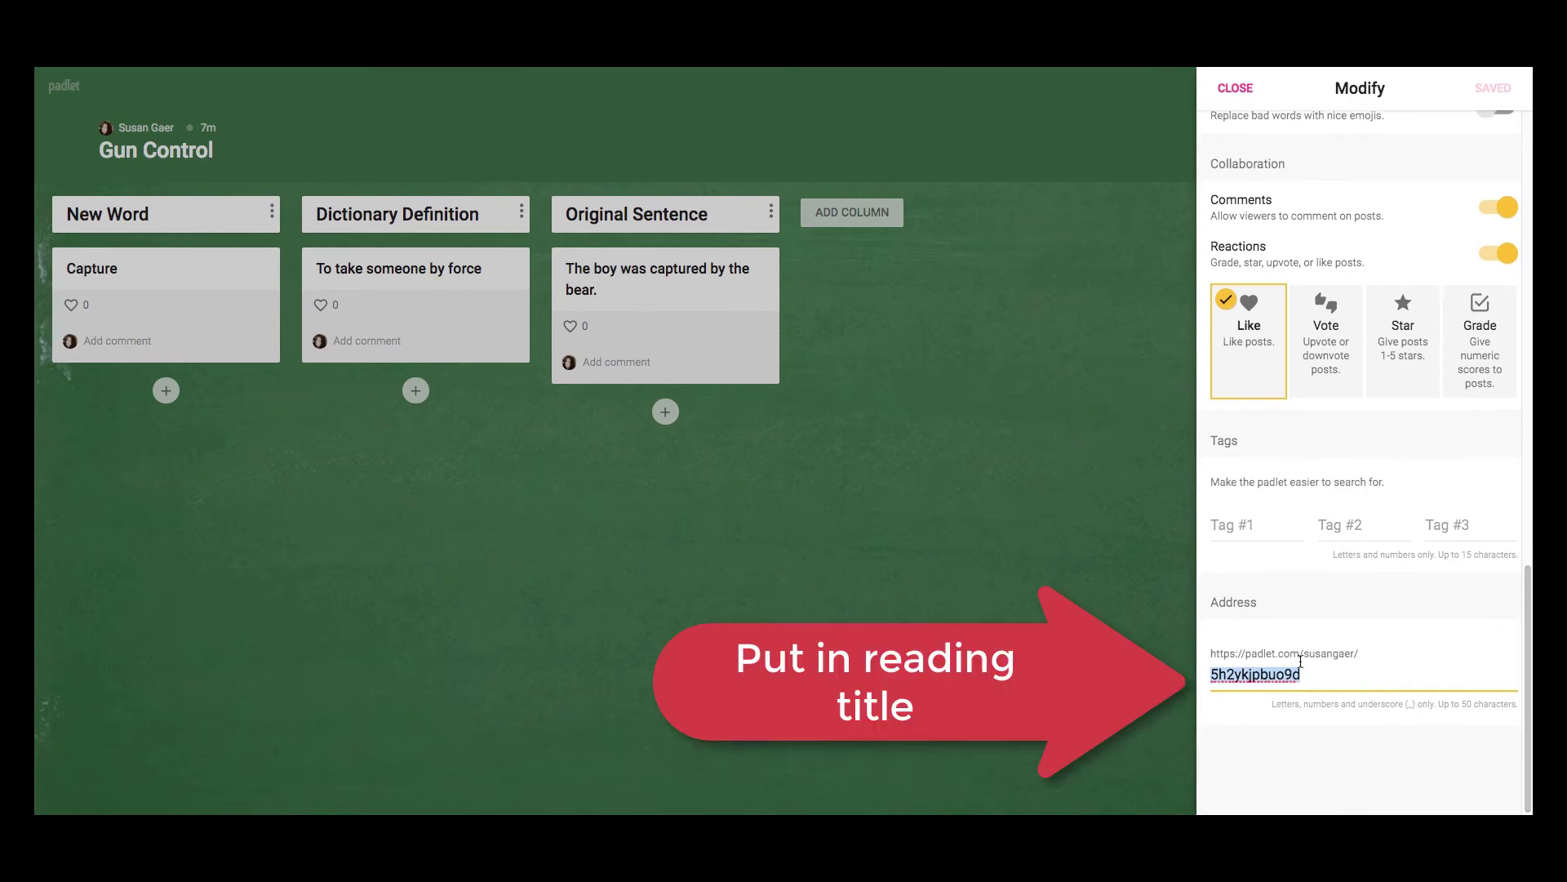
type("gu")
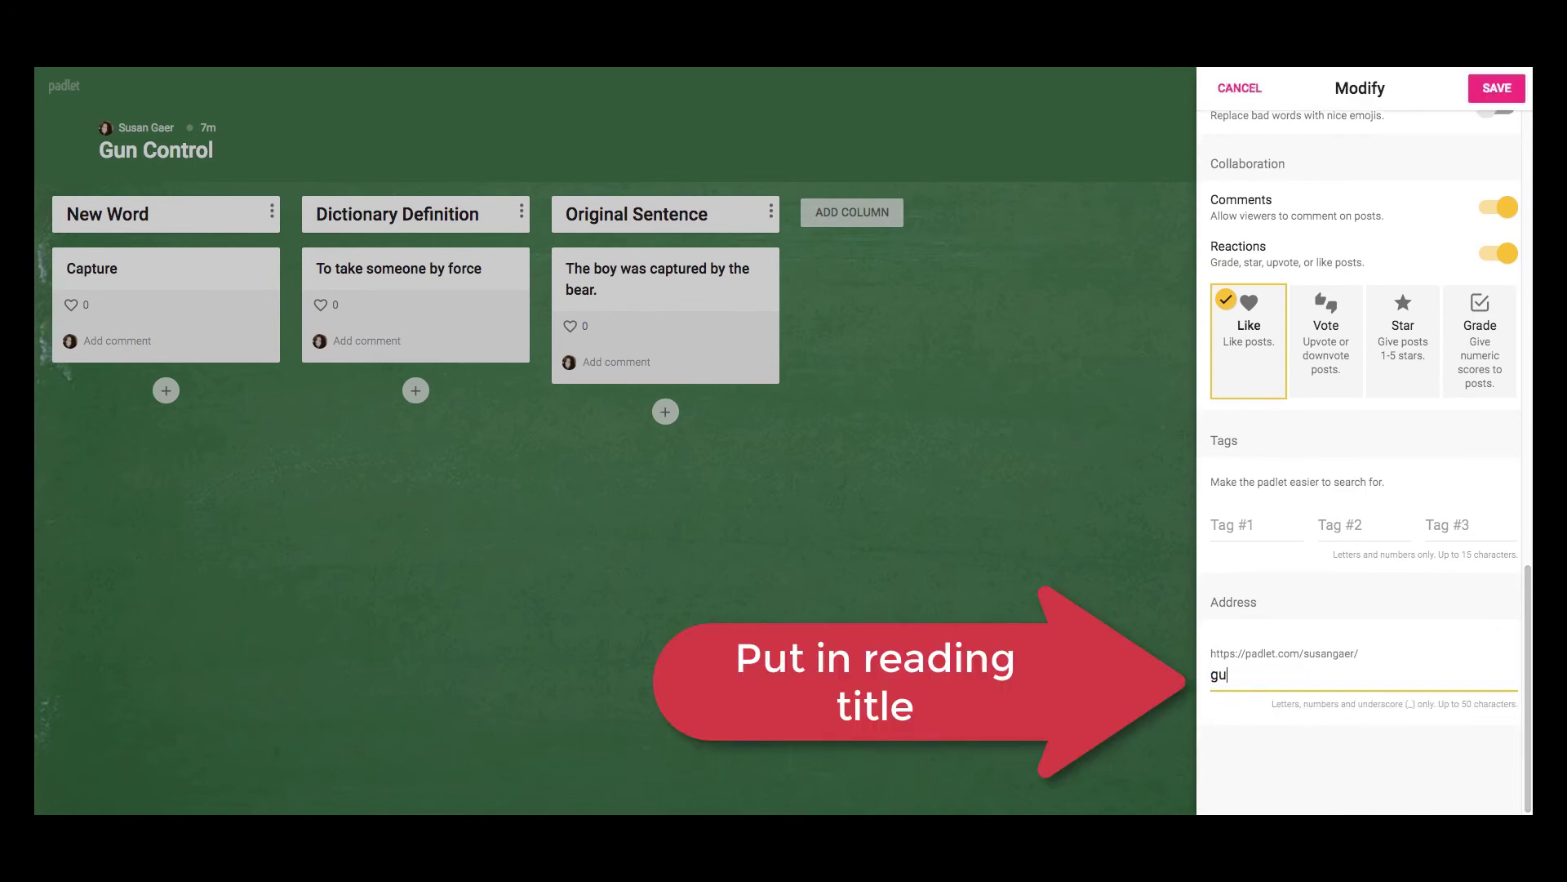
type("ncontrol")
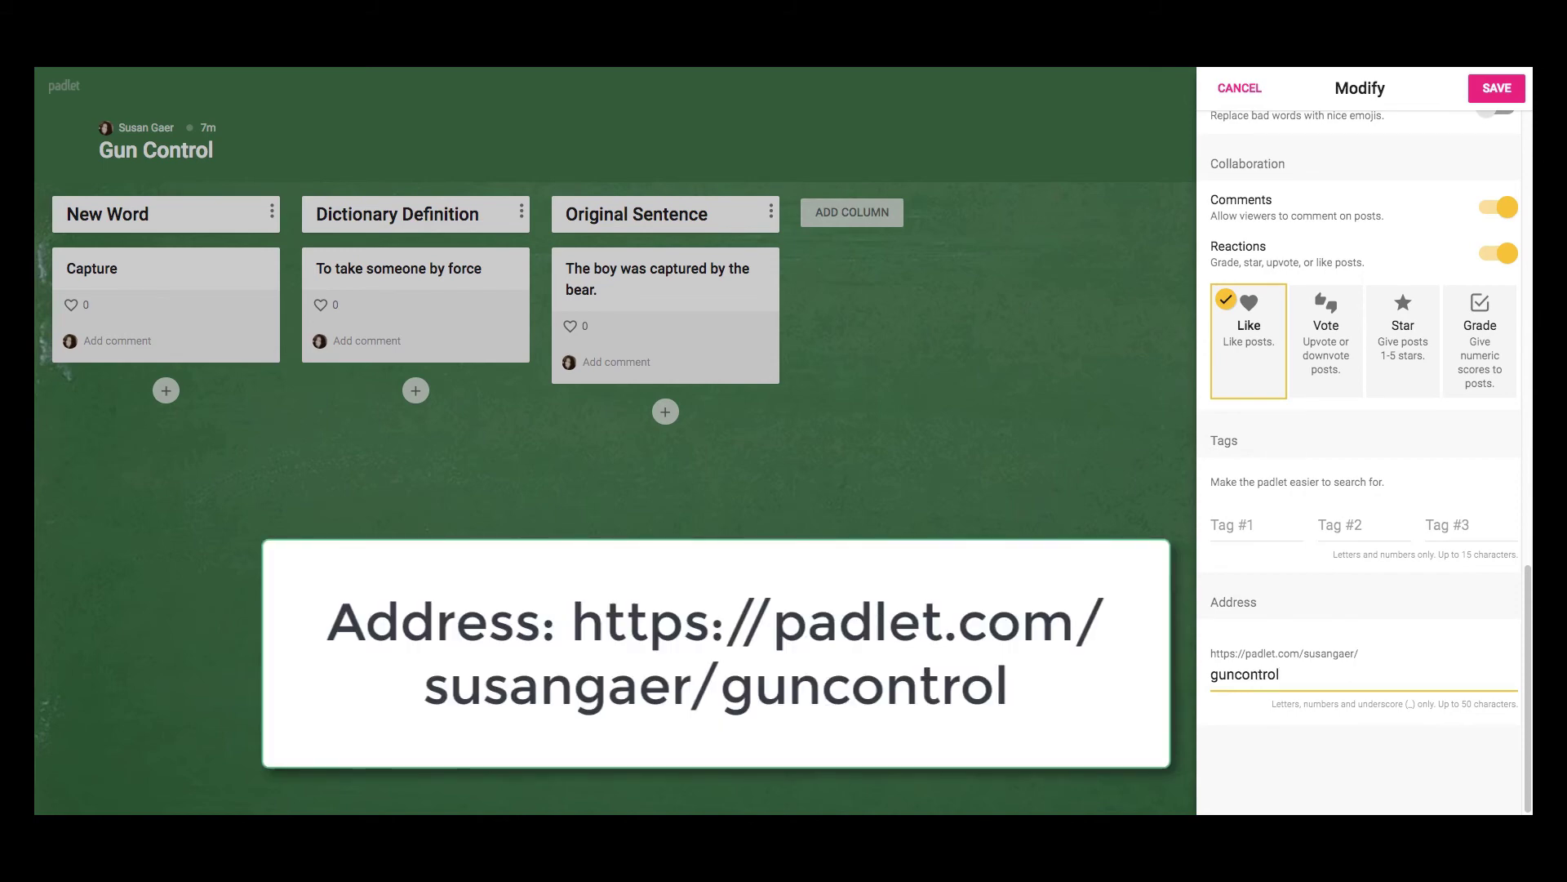
left_click(1491, 96)
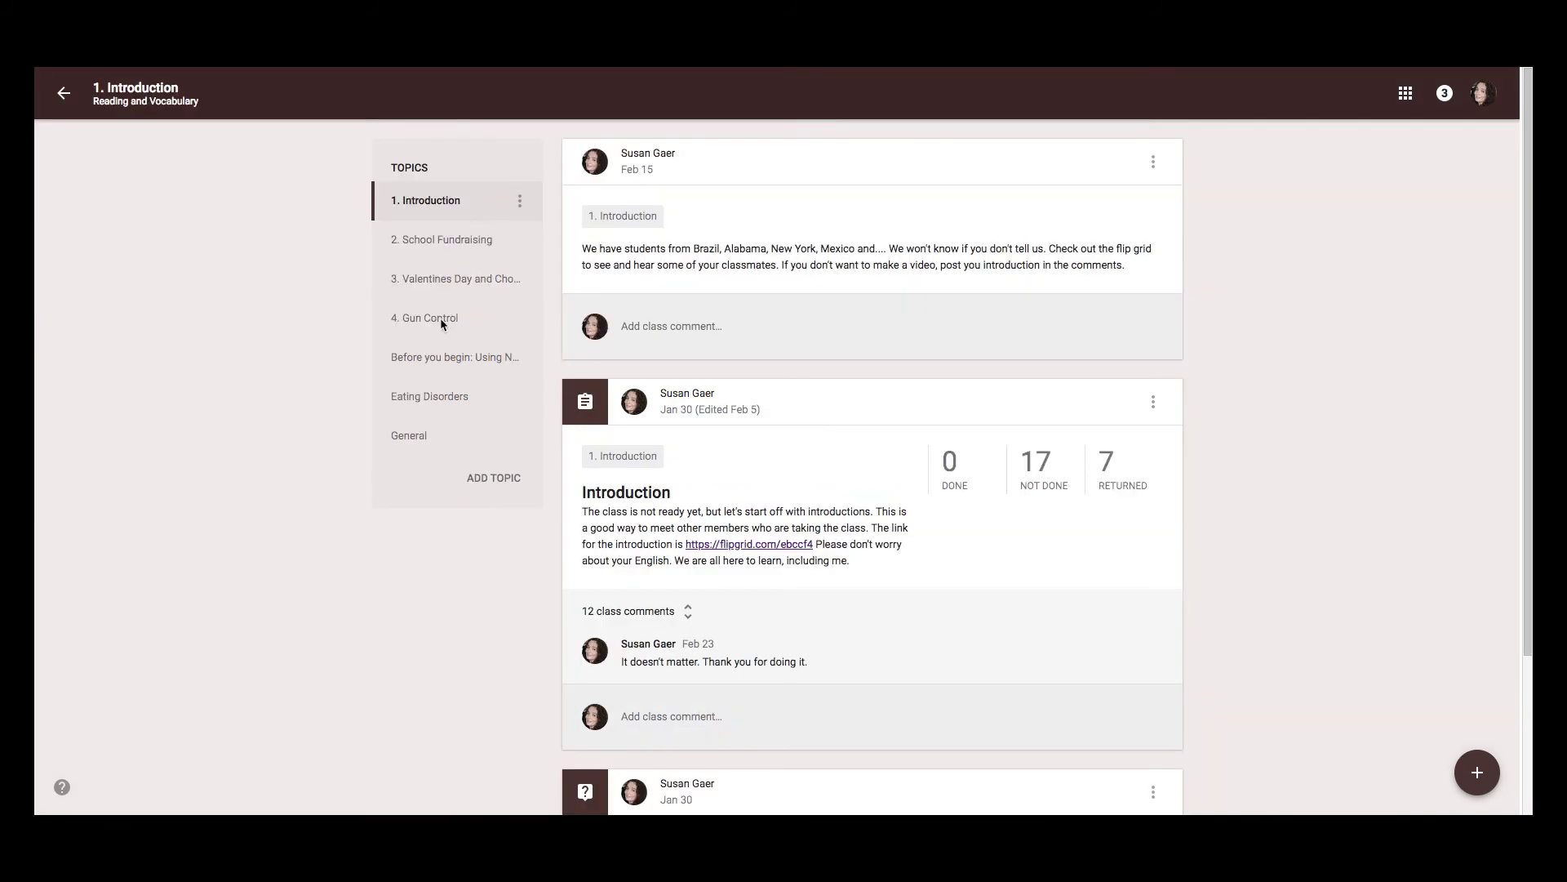
In the 4. Gun Control topic, comment 'My padlet is' plus the padlet link on the assignment.
left_click(439, 320)
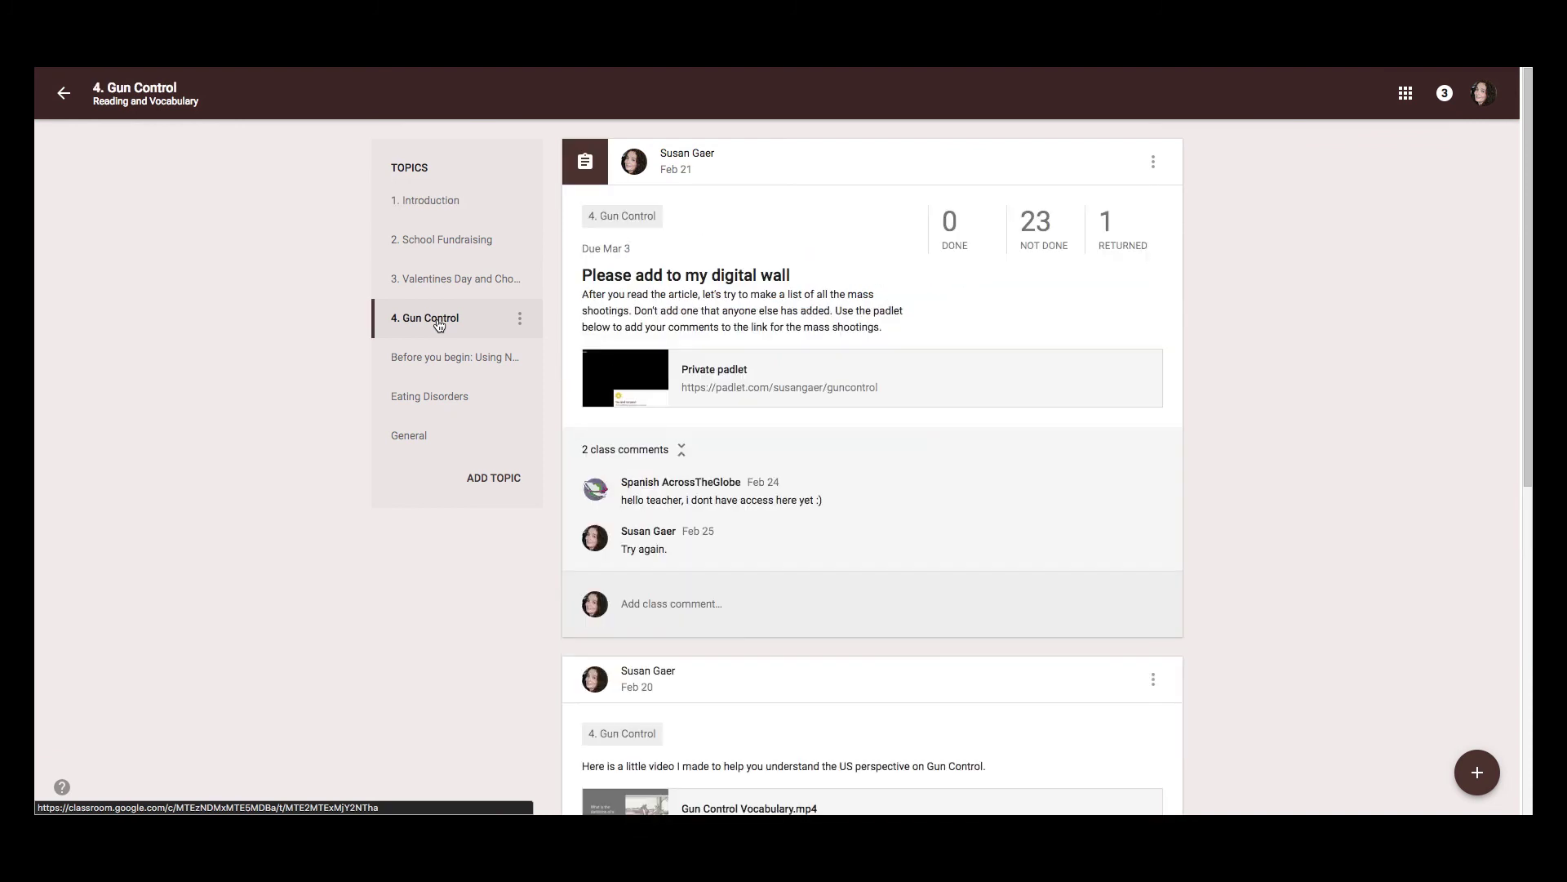
left_click(640, 609)
type("My pa")
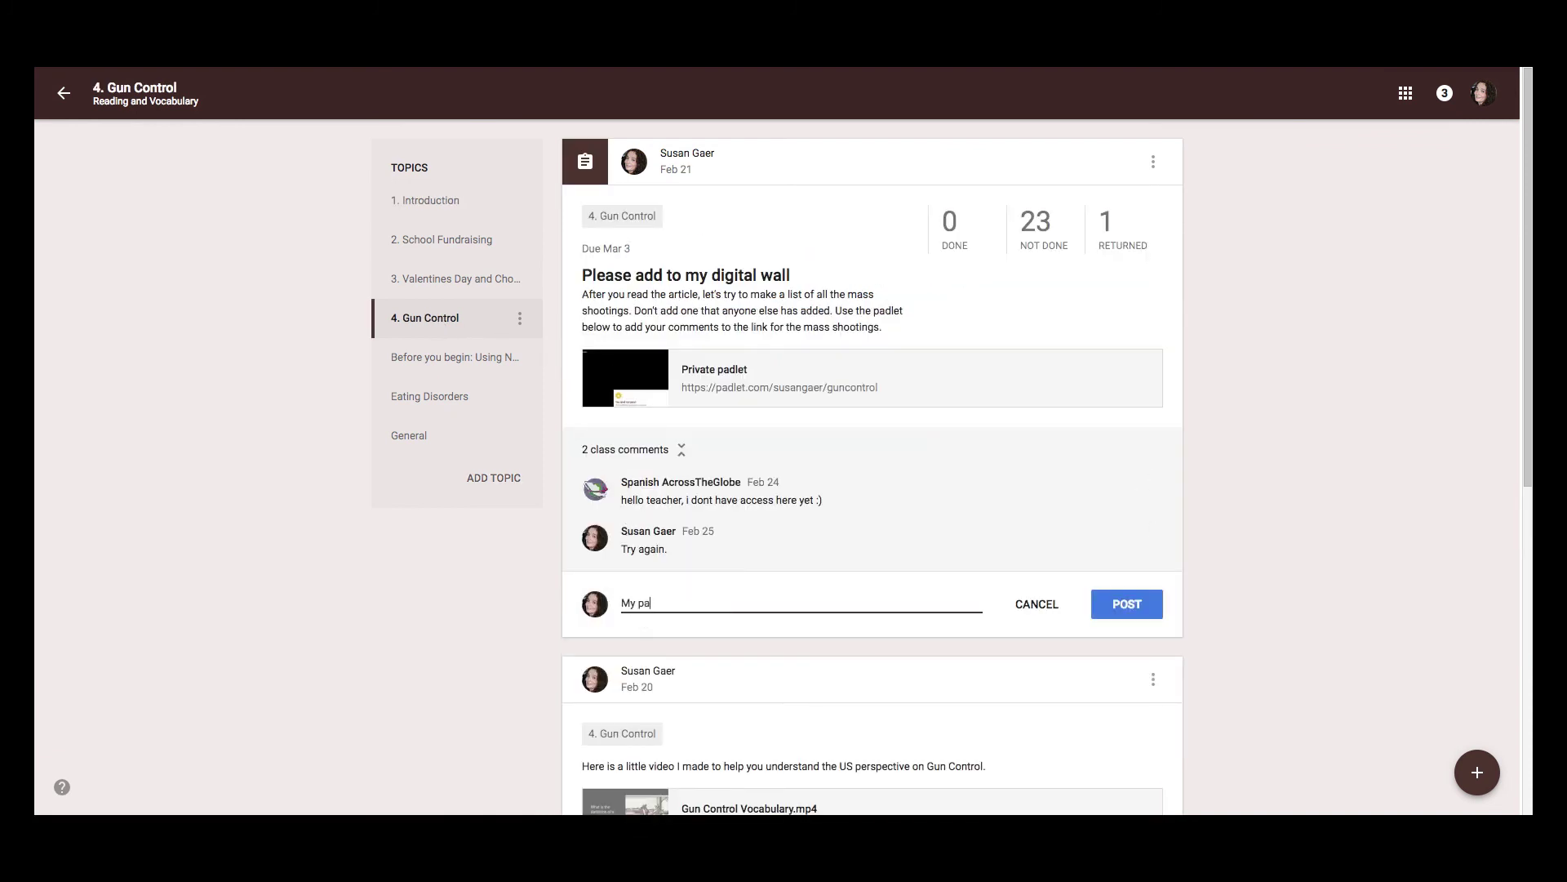
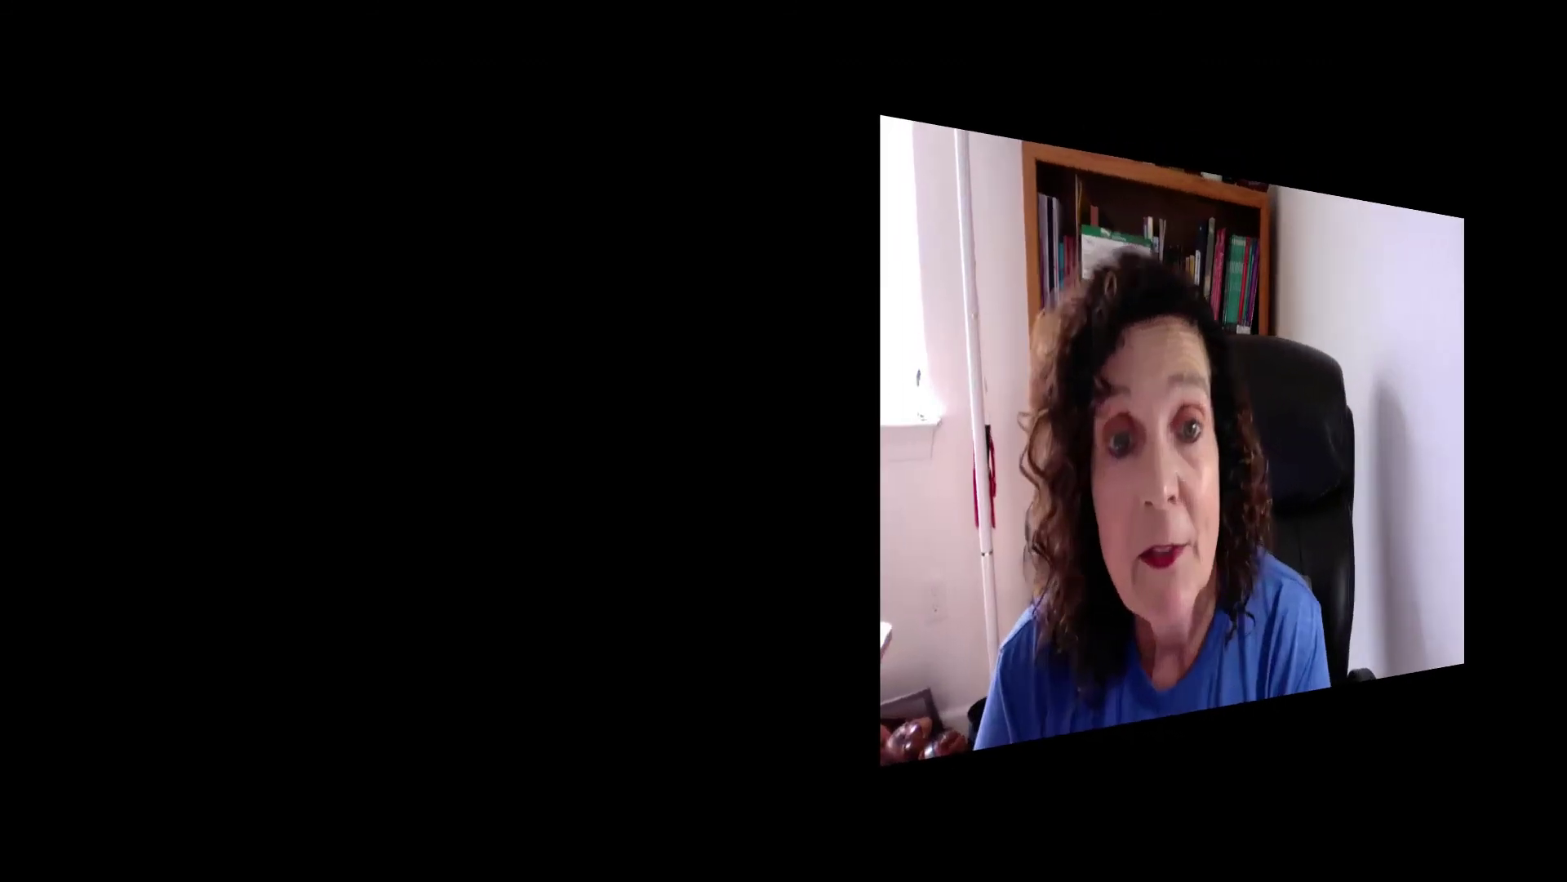